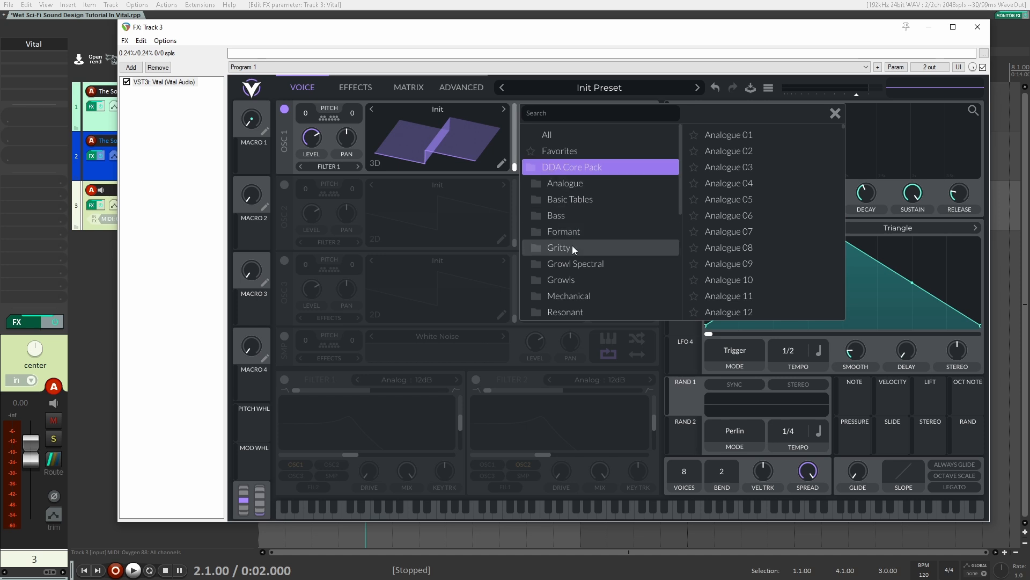
Step: Load the Growl 03 wavetable from the DDA Core Pack's Growls folder into oscillator 1
{"action": "left_click", "coordinate": [571, 259]}
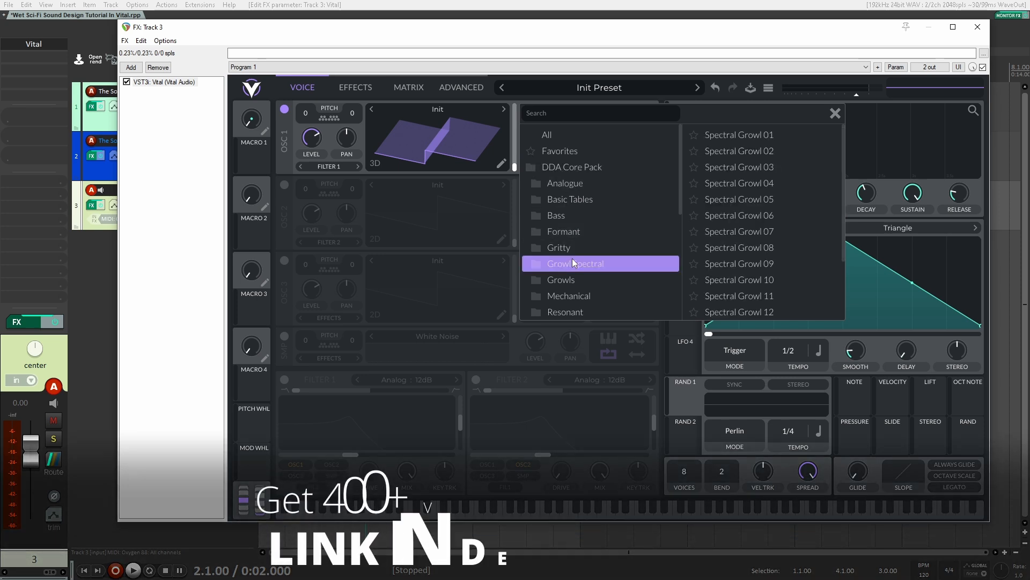
{"action": "left_click", "coordinate": [572, 255]}
{"action": "left_click", "coordinate": [570, 276]}
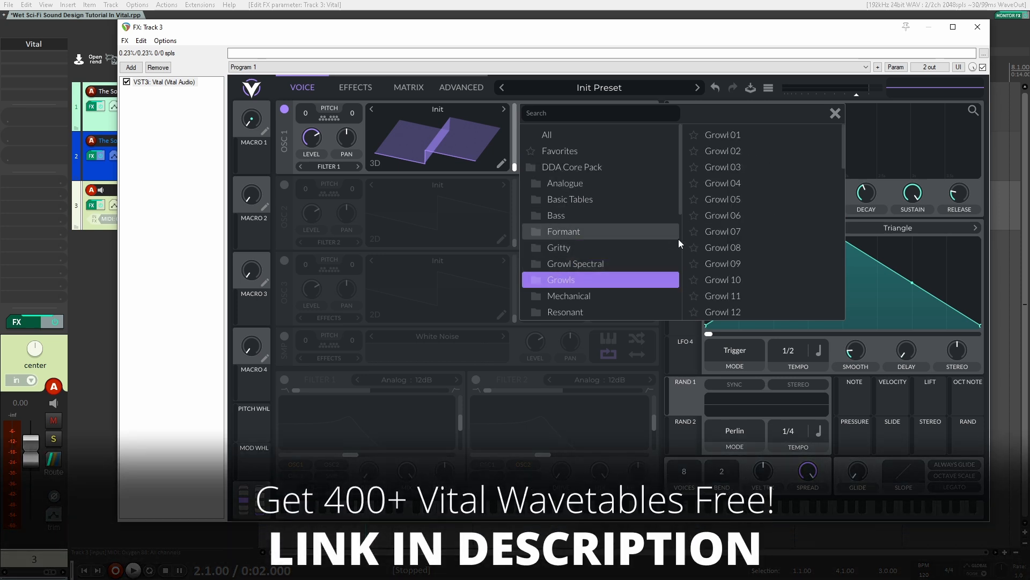
{"action": "left_click", "coordinate": [733, 168]}
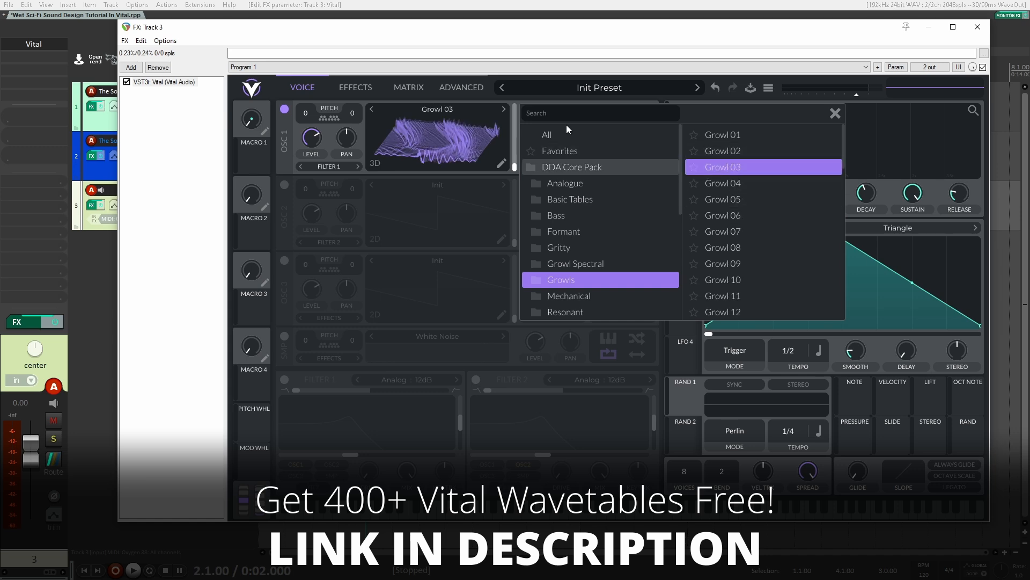
{"action": "left_click", "coordinate": [835, 114]}
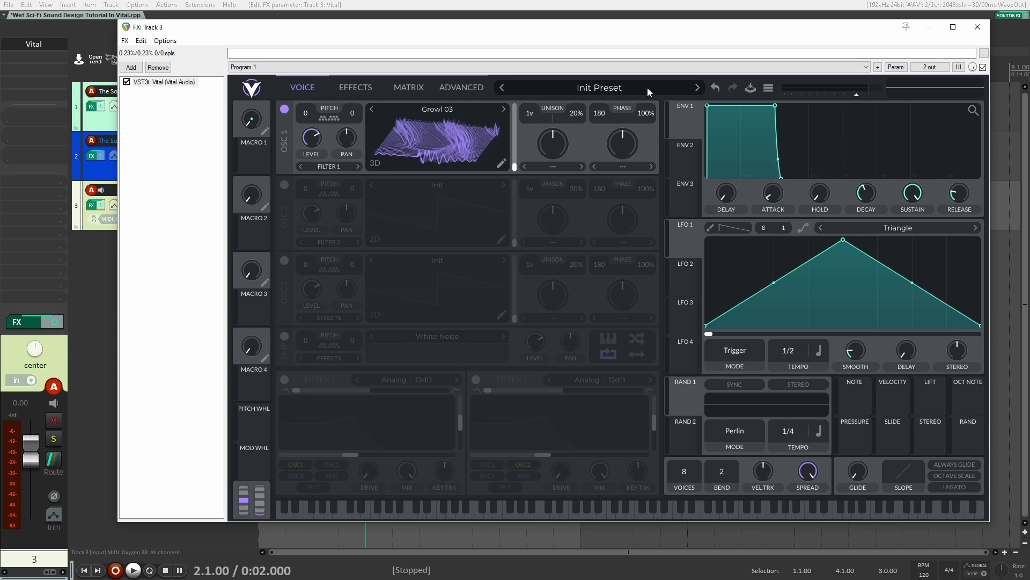
Step: Assign LFO 1 to oscillator 1's wavetable position and make track 3 the selected track
{"action": "left_click_drag", "start_coordinate": [464, 30], "coordinate": [474, 33]}
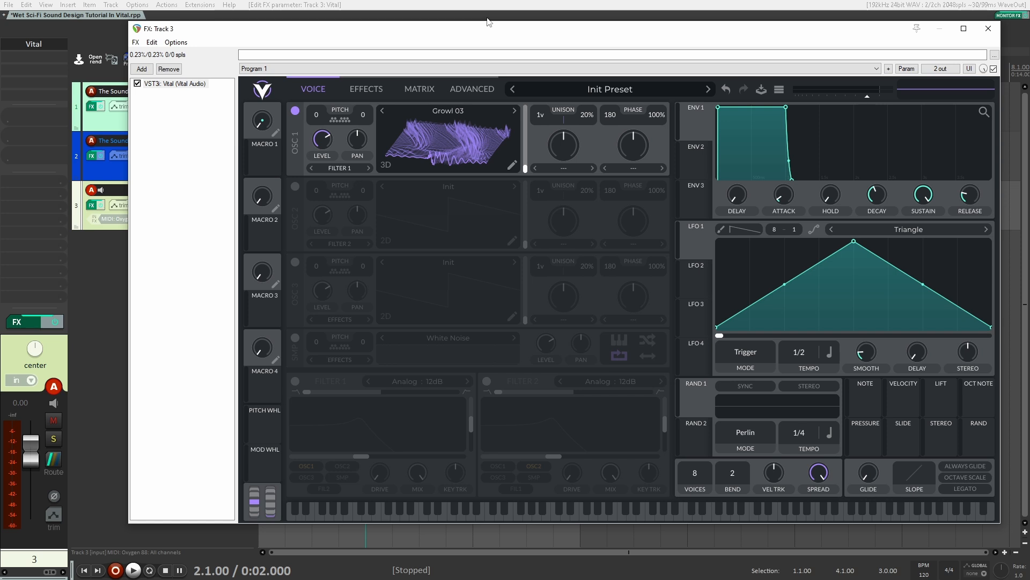
{"action": "key", "text": "Up"}
{"action": "key", "text": "Up"}
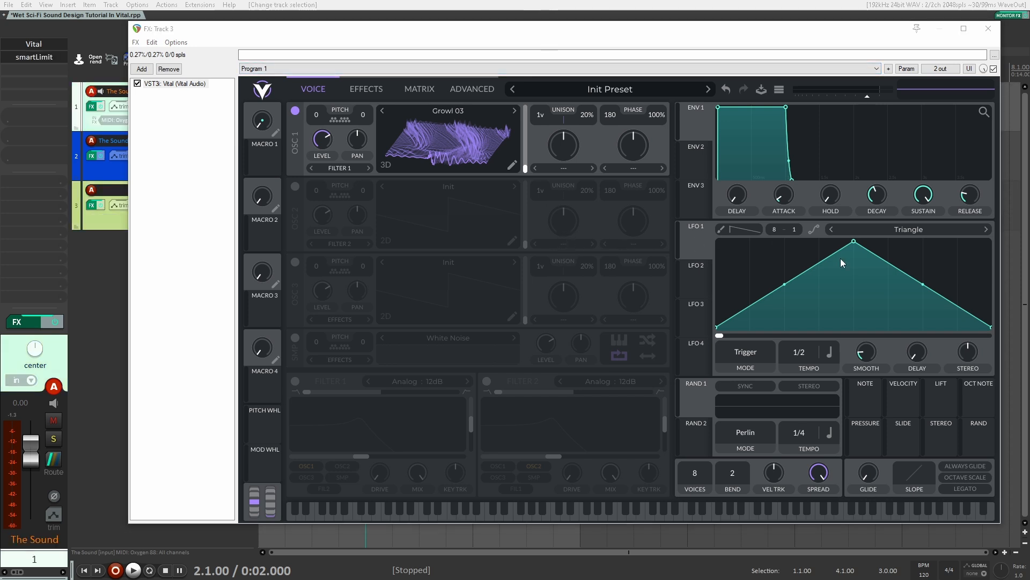
{"action": "left_click_drag", "start_coordinate": [687, 252], "coordinate": [474, 164]}
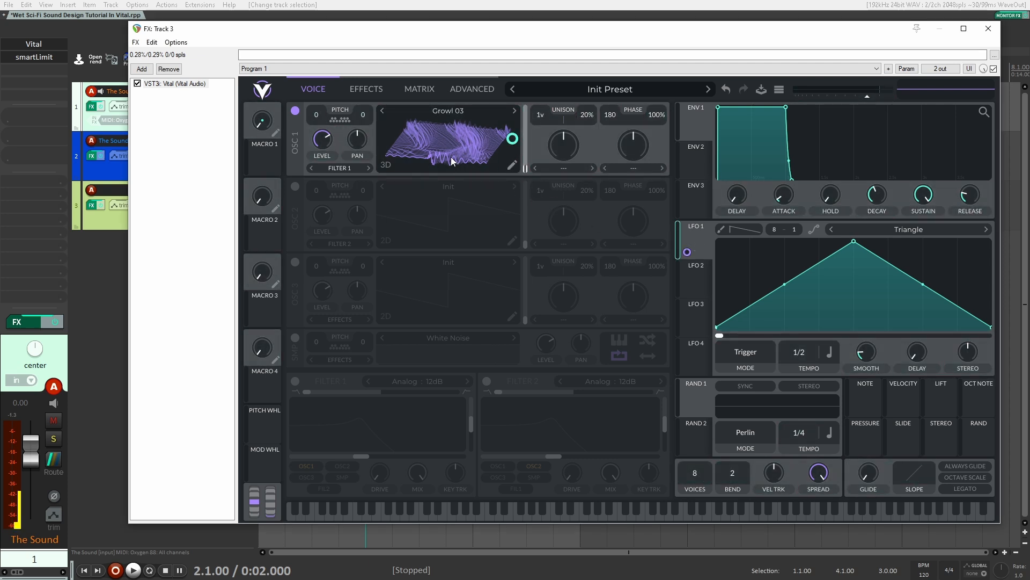
{"action": "left_click", "coordinate": [119, 220]}
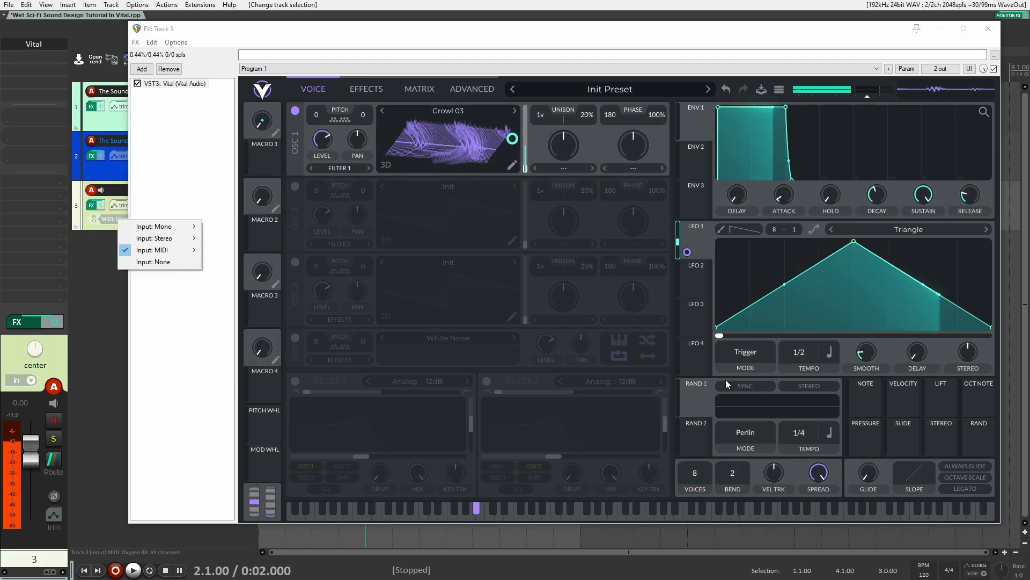
Step: Switch LFO 1's rate from tempo to seconds and set it to 6.912 secs
{"action": "left_click", "coordinate": [829, 352]}
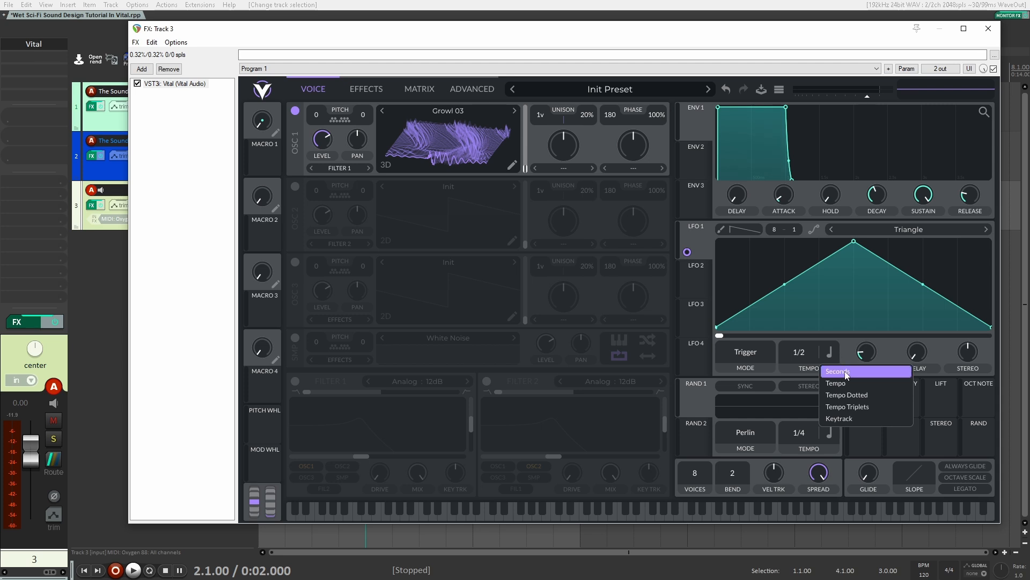
{"action": "left_click", "coordinate": [846, 372]}
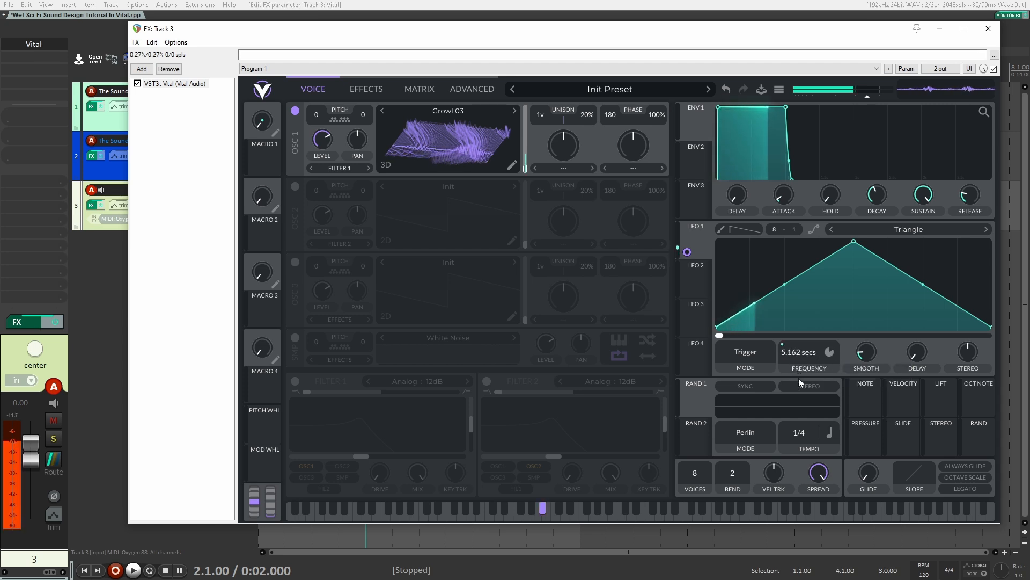
{"action": "scroll", "coordinate": [794, 352], "scroll_direction": "up", "scroll_amount": 2}
{"action": "scroll", "coordinate": [795, 354], "scroll_direction": "up", "scroll_amount": 5}
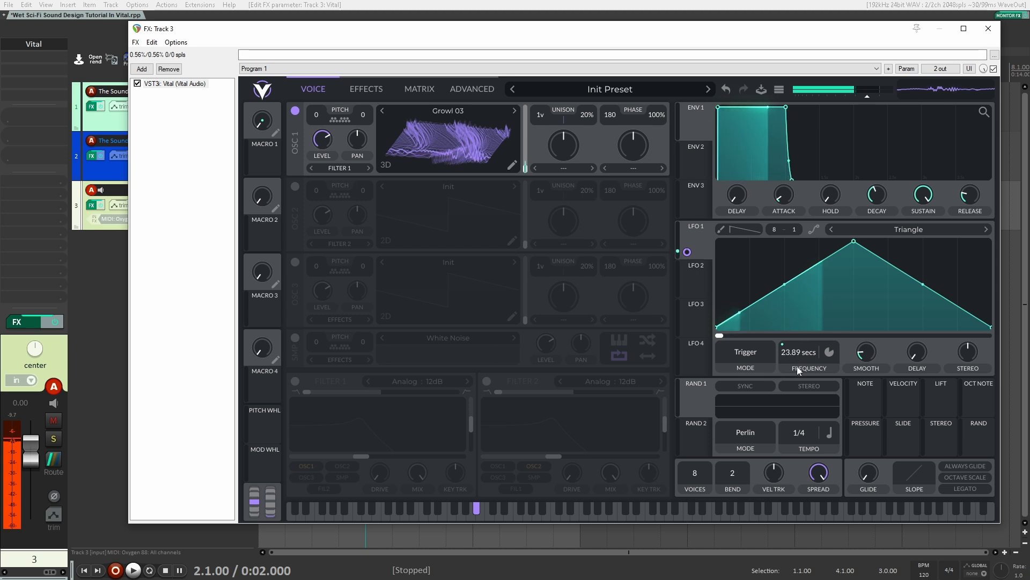
{"action": "scroll", "coordinate": [798, 358], "scroll_direction": "down", "scroll_amount": 2}
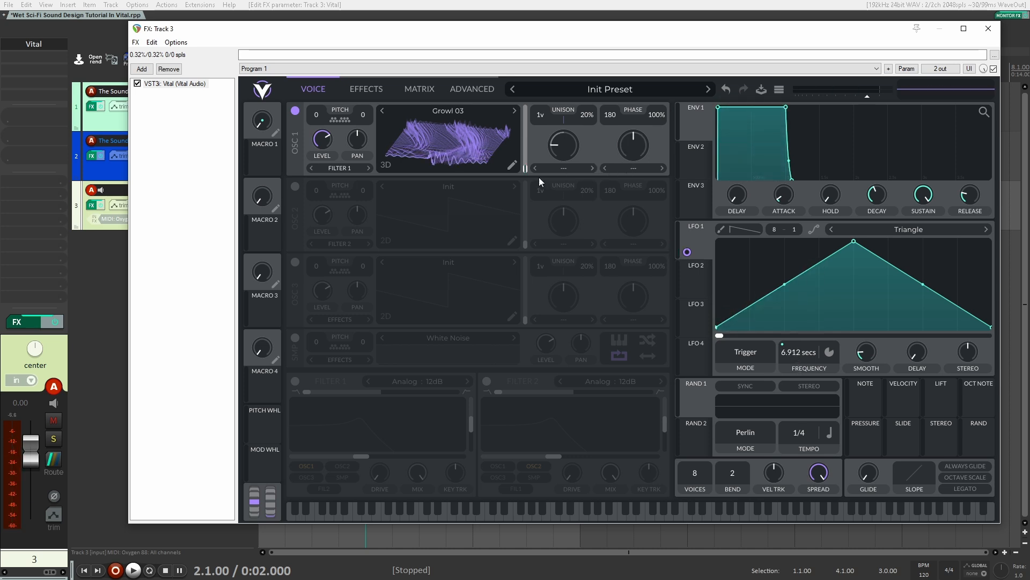
Step: Enable oscillator 2, show its wavetable in 3D, and load Gritty 04 from the Gritty folder
{"action": "left_click", "coordinate": [291, 186]}
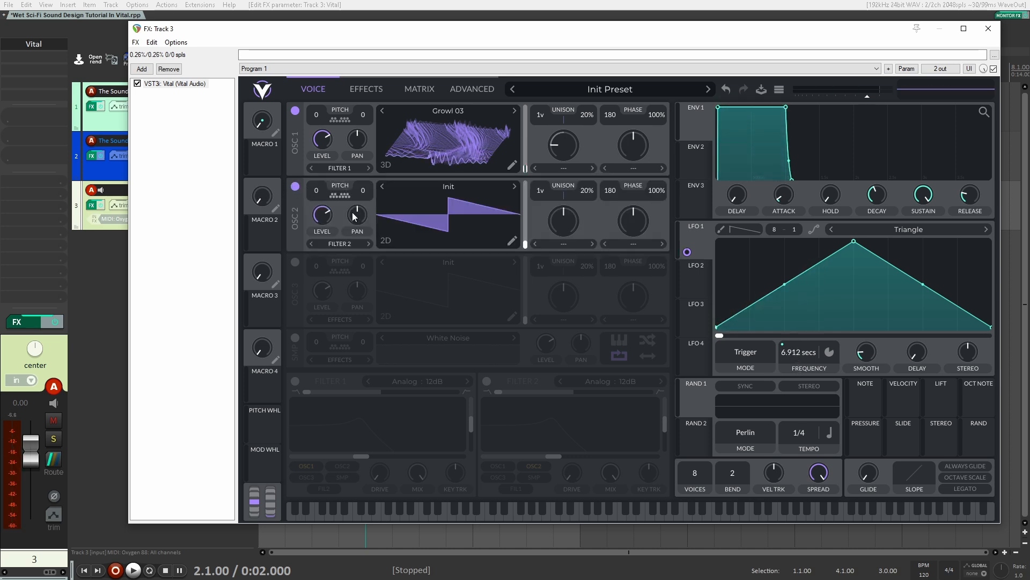
{"action": "left_click", "coordinate": [386, 241]}
{"action": "left_click", "coordinate": [445, 186]}
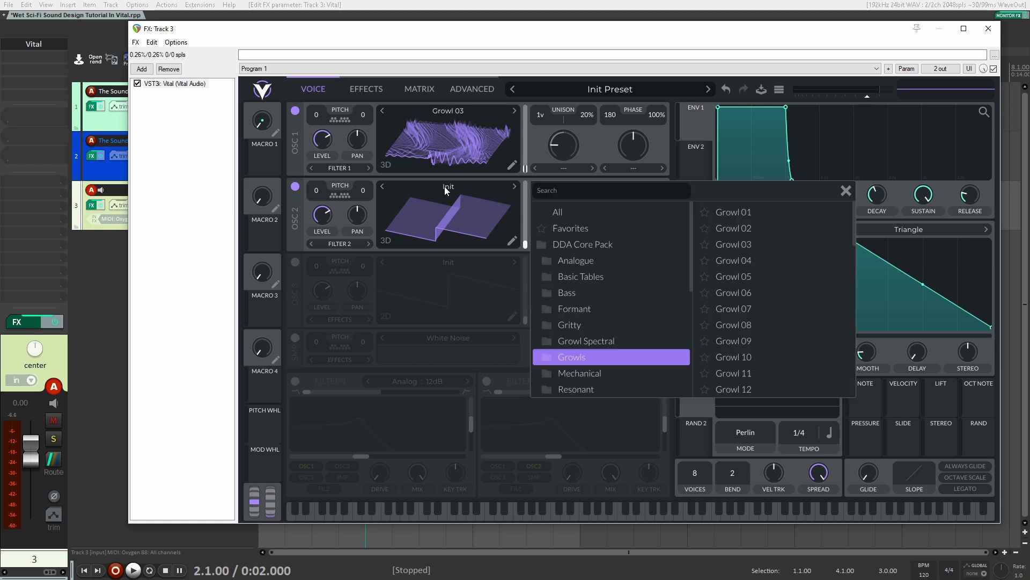
{"action": "left_click", "coordinate": [539, 323]}
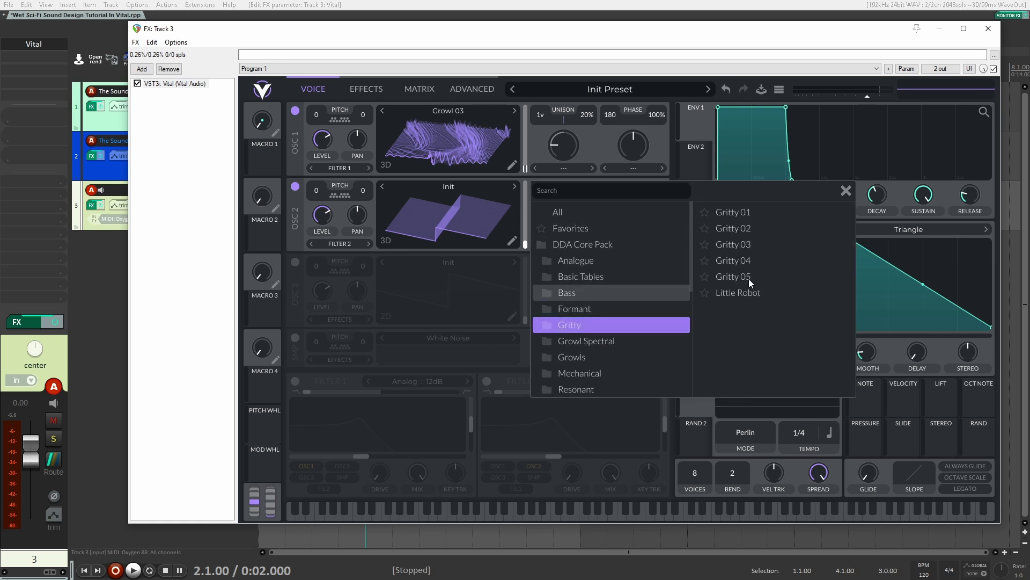
{"action": "left_click", "coordinate": [744, 260]}
{"action": "left_click_drag", "start_coordinate": [475, 201], "coordinate": [492, 272]}
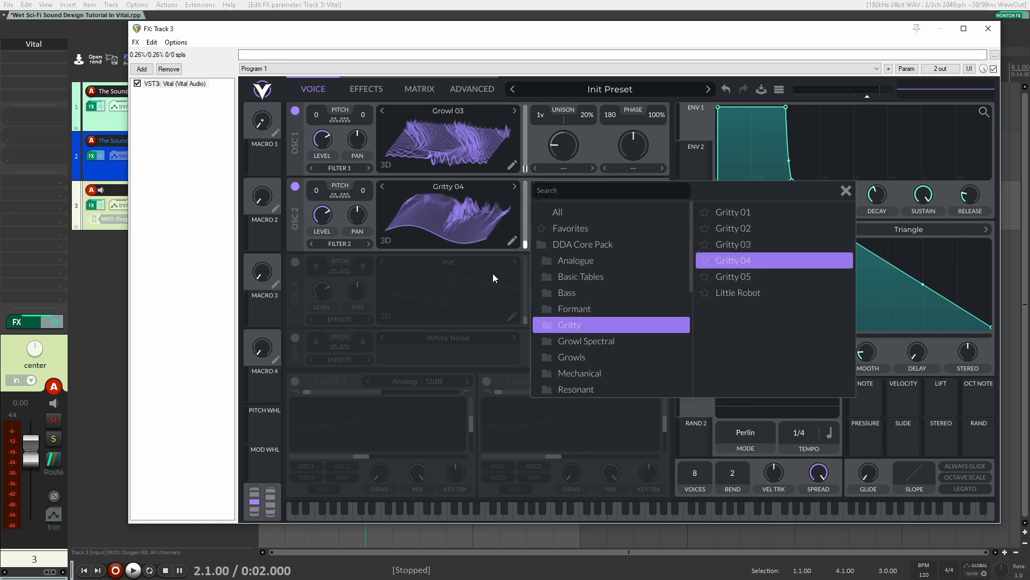
{"action": "left_click", "coordinate": [846, 191]}
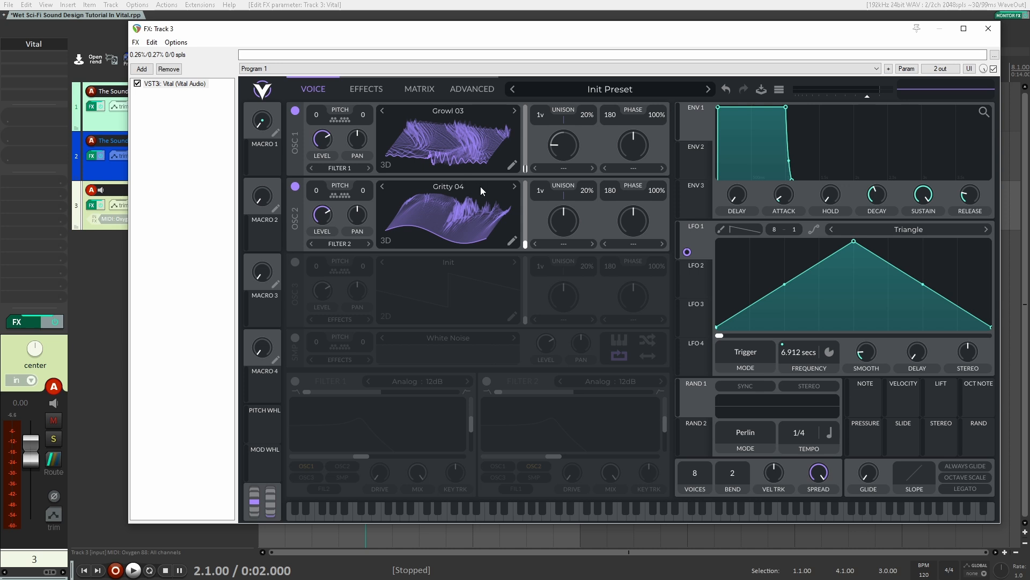
Step: Set oscillator 2 to RM <- Osc 1 at full amount and raise its wavetable position to maximum
{"action": "left_click", "coordinate": [628, 244]}
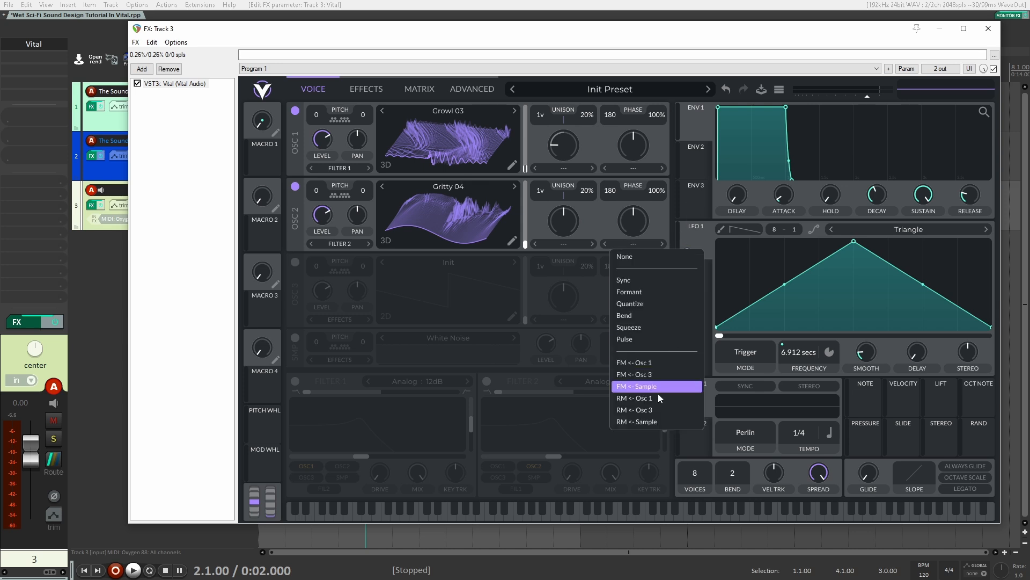
{"action": "left_click", "coordinate": [642, 398]}
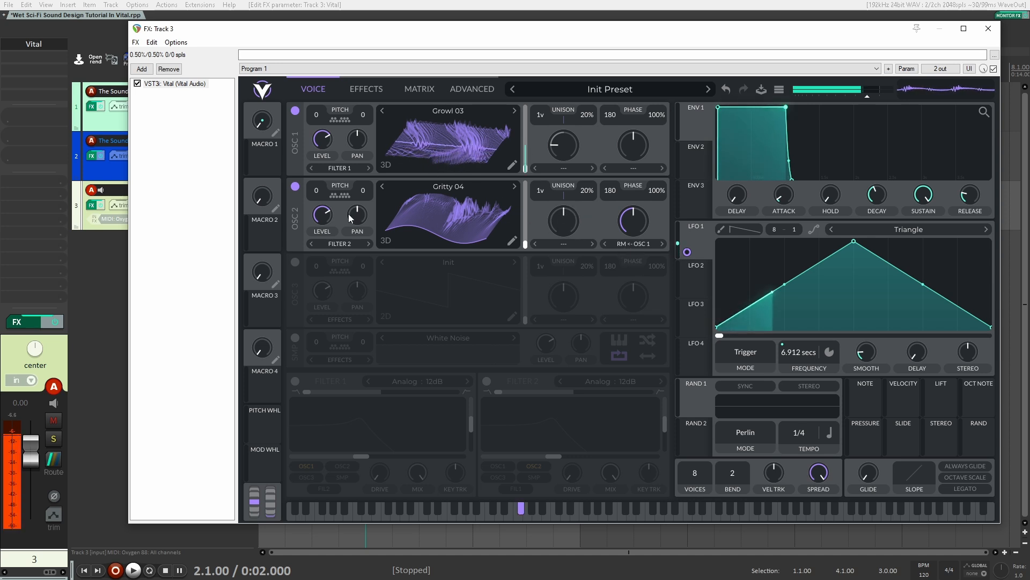
{"action": "left_click_drag", "start_coordinate": [642, 229], "coordinate": [652, 172]}
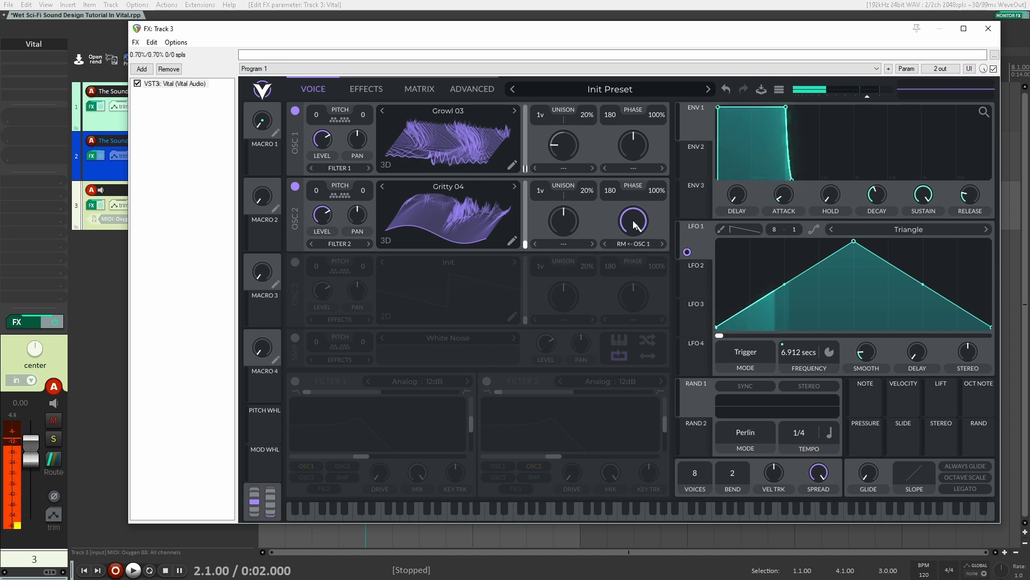
{"action": "left_click_drag", "start_coordinate": [456, 211], "coordinate": [453, 165]}
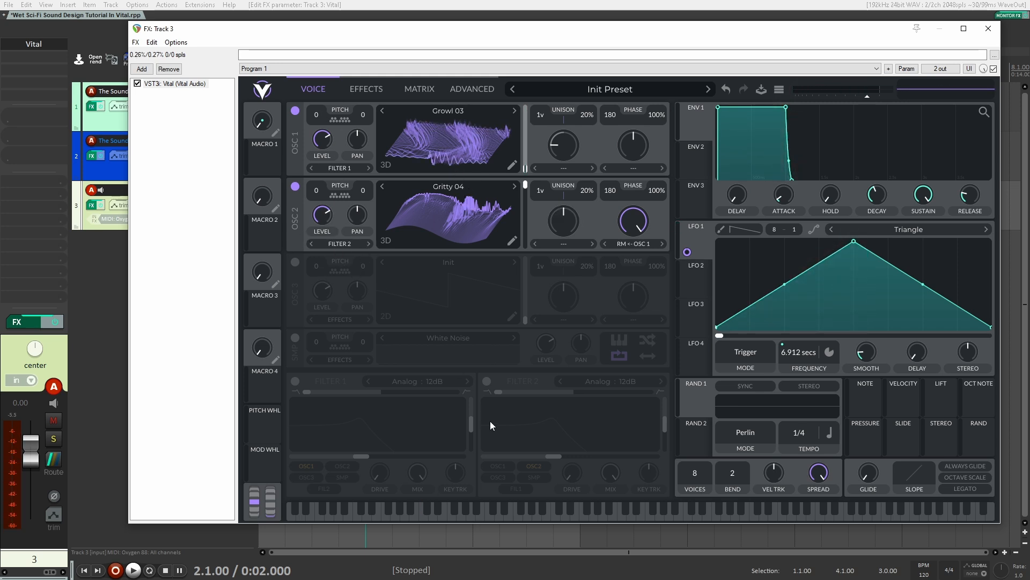
Step: Enable Filter 2 and set its type to Phaser with the Negative style
{"action": "left_click", "coordinate": [486, 381]}
{"action": "left_click", "coordinate": [620, 382]}
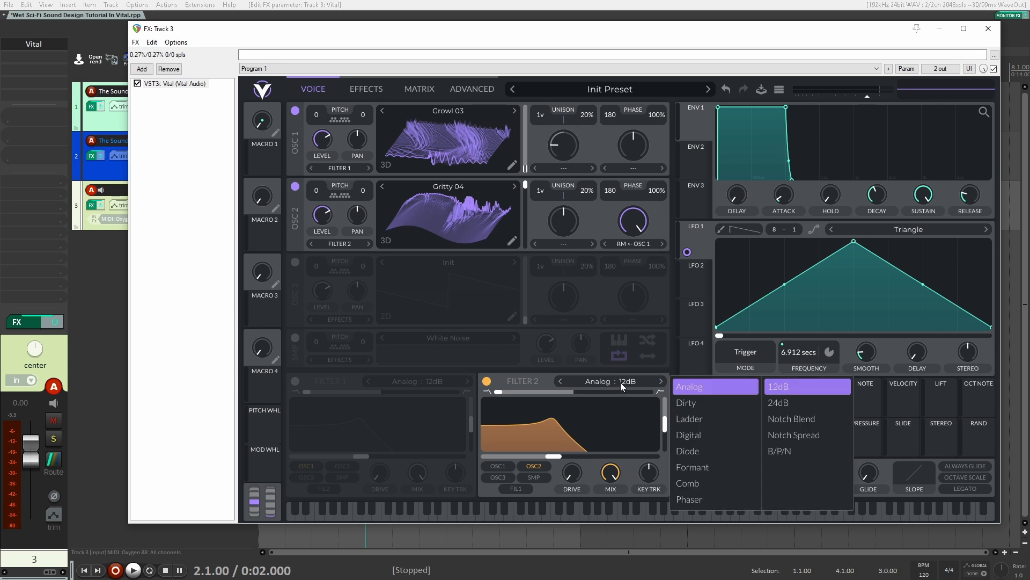
{"action": "left_click", "coordinate": [707, 495]}
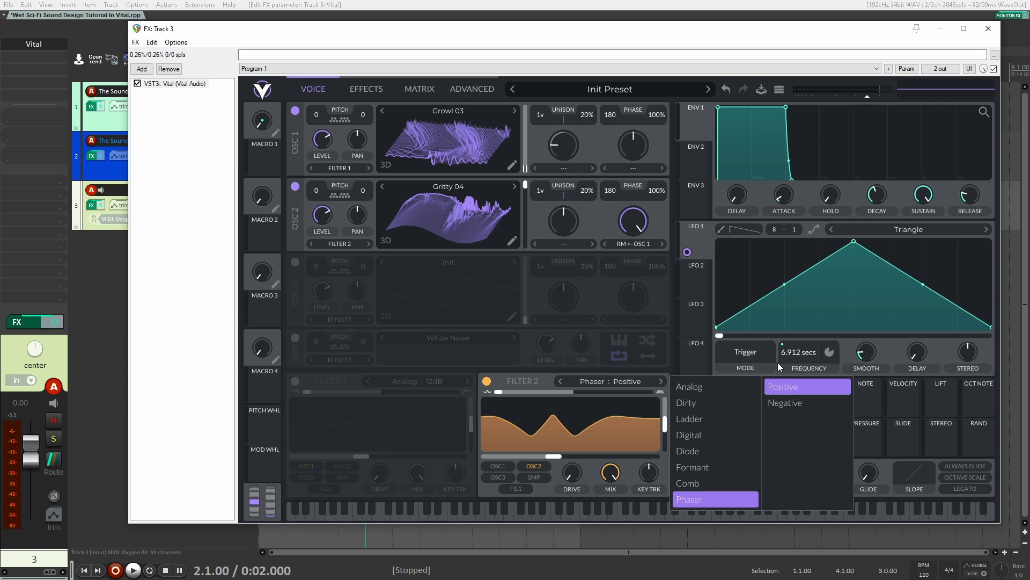
{"action": "left_click", "coordinate": [786, 404]}
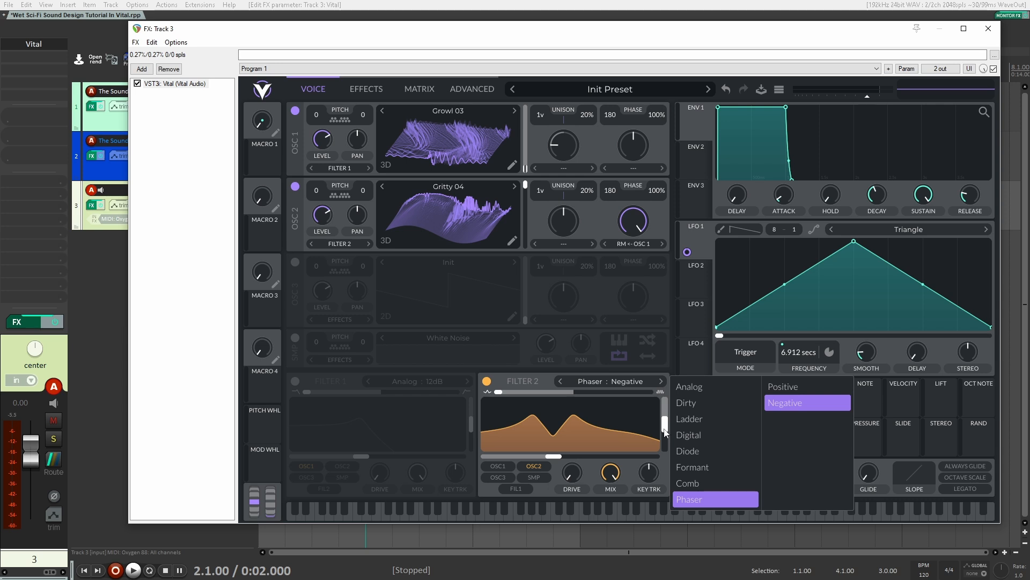
Step: Raise Filter 2's resonance to maximum and move its cutoff into the upper range
{"action": "left_click", "coordinate": [668, 407]}
{"action": "left_click_drag", "start_coordinate": [576, 452], "coordinate": [622, 456]}
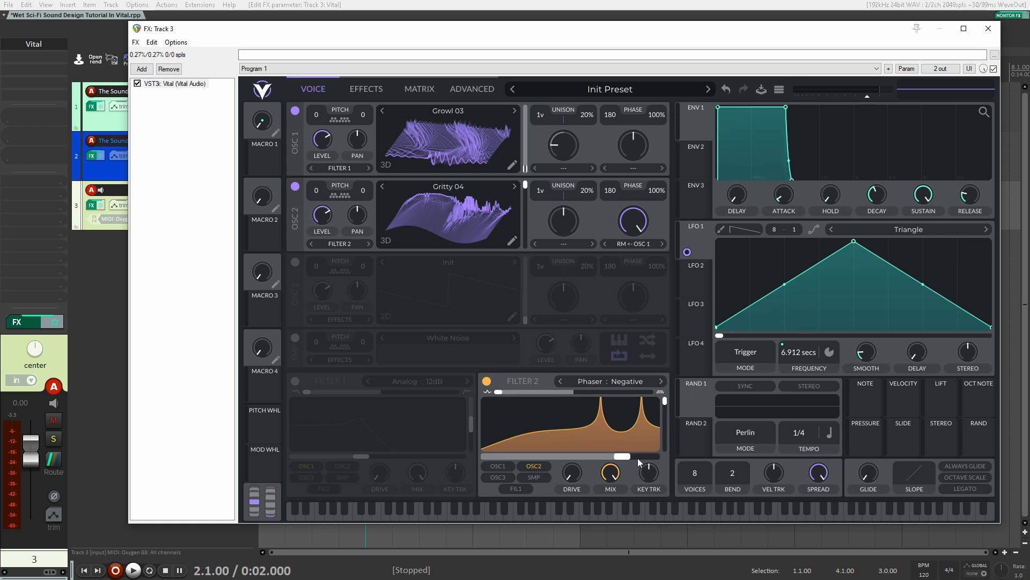
{"action": "left_click", "coordinate": [614, 458]}
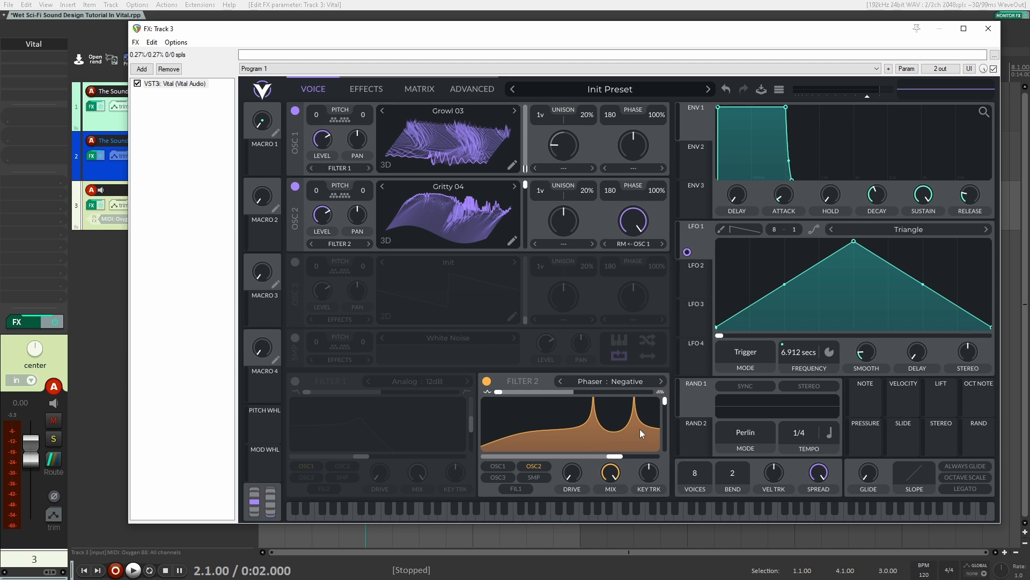
Step: Assign LFO 2 to Filter 2's cutoff and set the LFO's rate in seconds to 0.080 secs
{"action": "left_click_drag", "start_coordinate": [697, 283], "coordinate": [617, 455]}
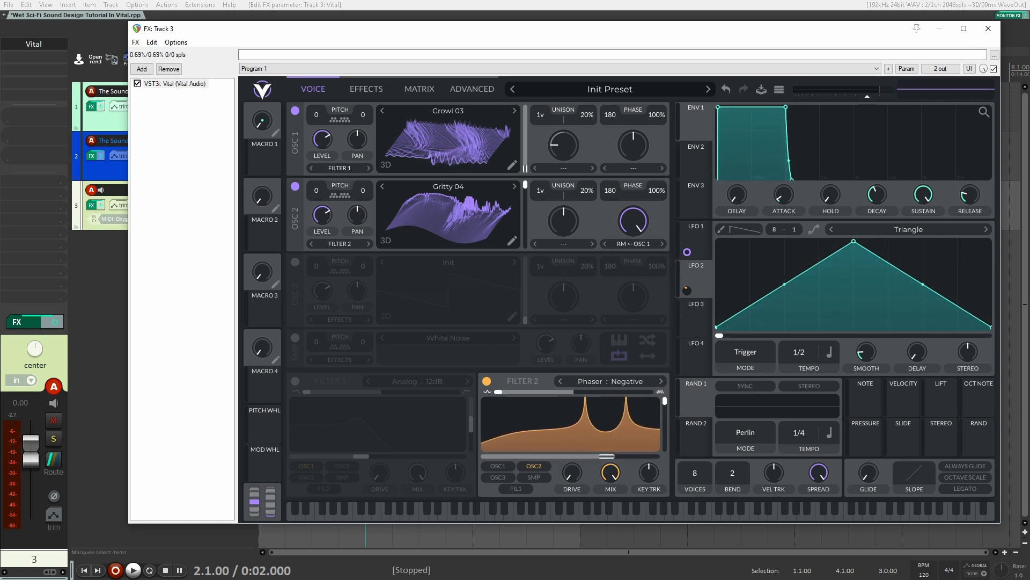
{"action": "left_click", "coordinate": [829, 352]}
{"action": "left_click", "coordinate": [831, 369]}
{"action": "mouse_move", "coordinate": [794, 355]}
{"action": "left_mouse_down"}
{"action": "mouse_move", "coordinate": [797, 337]}
{"action": "mouse_move", "coordinate": [798, 346]}
{"action": "left_mouse_up"}
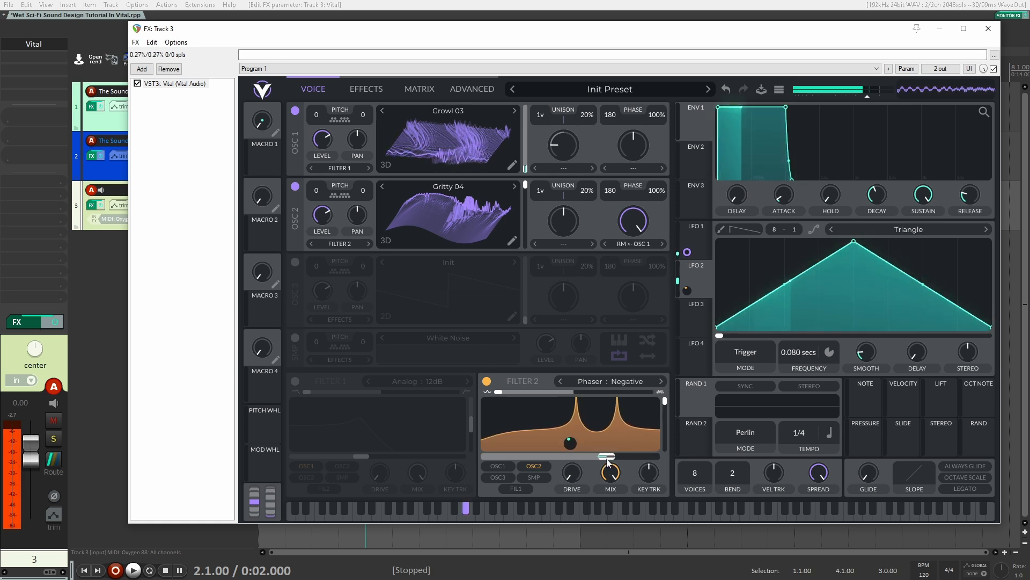
Step: Fine-tune Filter 2's cutoff and speed LFO 2 up to 0.027 secs
{"action": "left_click_drag", "start_coordinate": [610, 460], "coordinate": [631, 457]}
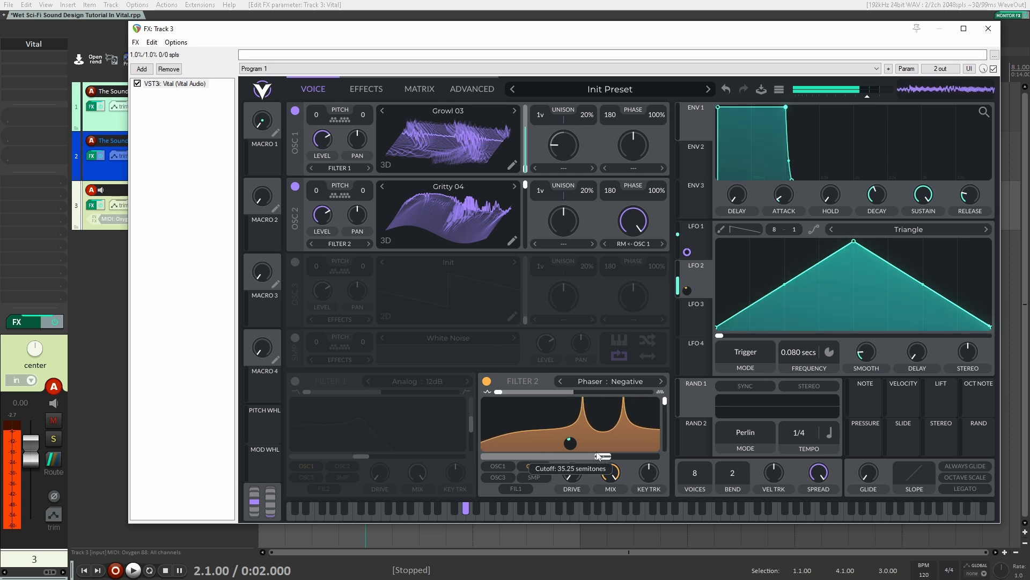
{"action": "left_click_drag", "start_coordinate": [791, 354], "coordinate": [797, 376]}
{"action": "left_click_drag", "start_coordinate": [631, 457], "coordinate": [633, 457]}
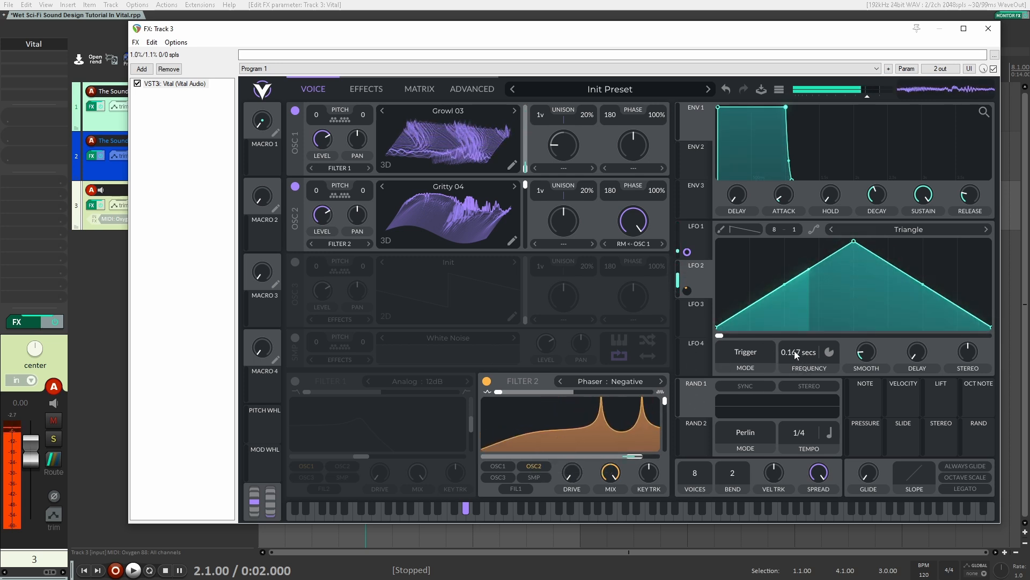
{"action": "left_click_drag", "start_coordinate": [794, 350], "coordinate": [796, 339]}
{"action": "mouse_move", "coordinate": [634, 457]}
{"action": "left_mouse_down"}
{"action": "mouse_move", "coordinate": [567, 456]}
{"action": "mouse_move", "coordinate": [615, 456]}
{"action": "left_mouse_up"}
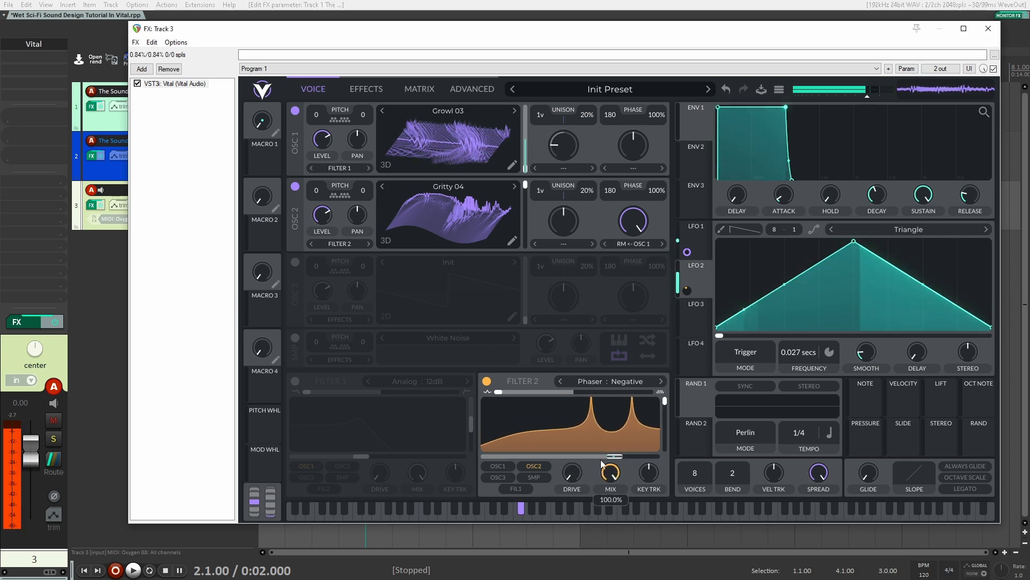
Step: Assign Macro 1 to Filter 2's mix and turn the macro up to maximum
{"action": "mouse_move", "coordinate": [265, 165]}
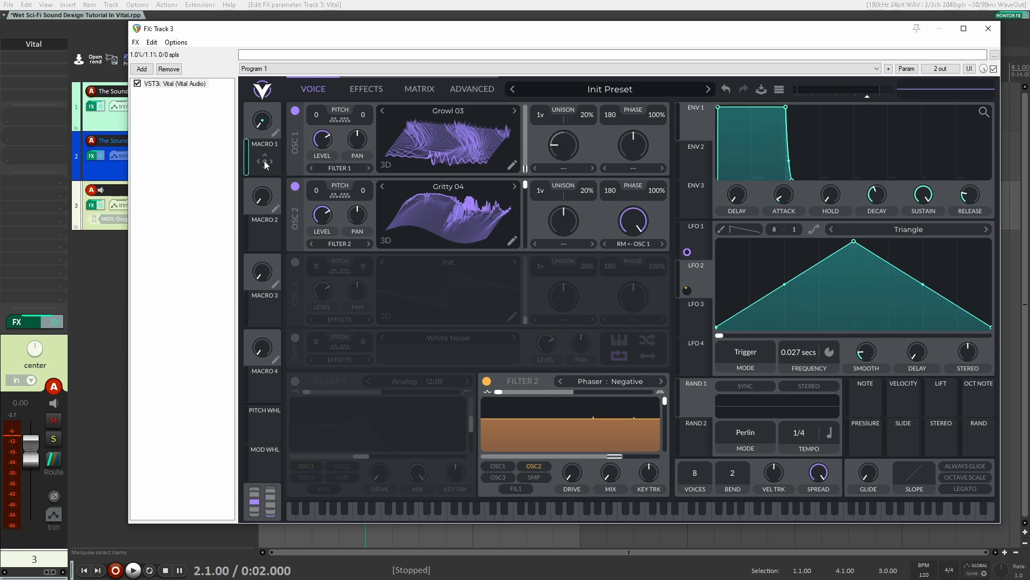
{"action": "left_click_drag", "start_coordinate": [264, 165], "coordinate": [611, 475]}
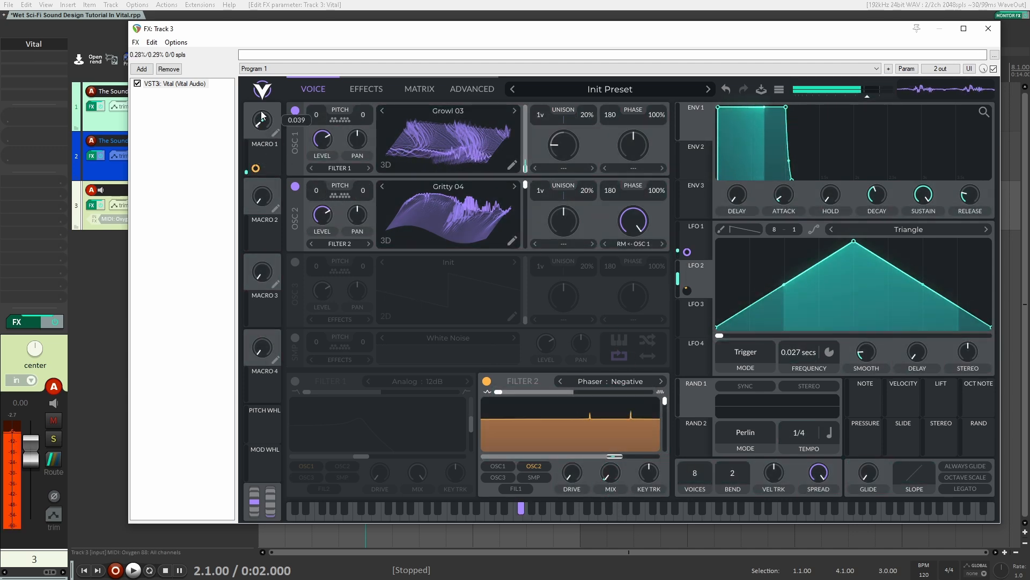
{"action": "left_click_drag", "start_coordinate": [262, 116], "coordinate": [290, 5]}
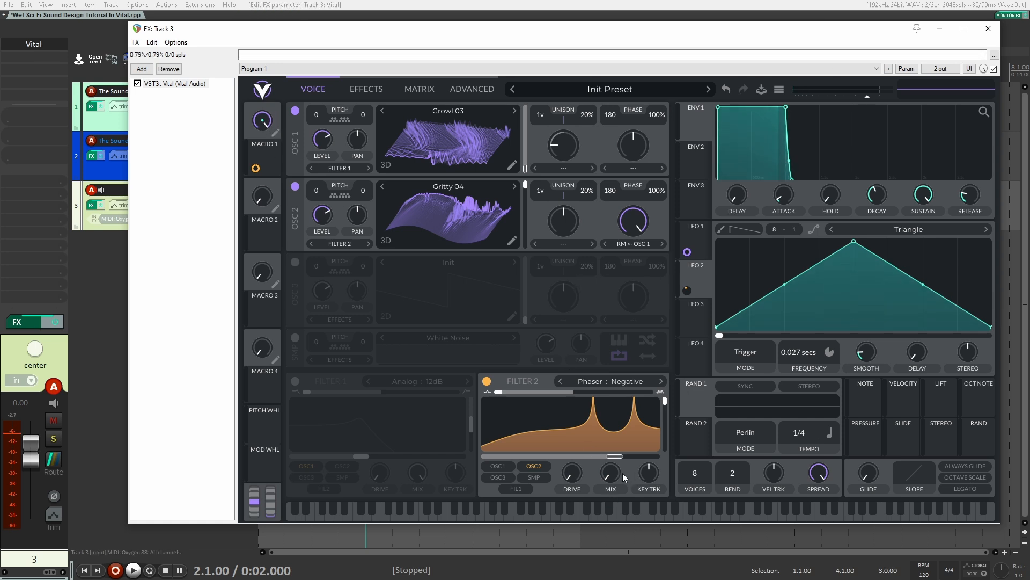
Step: Load the Nervous Groove shape into LFO 2 and set its rate to 0.100 secs
{"action": "left_click", "coordinate": [924, 229]}
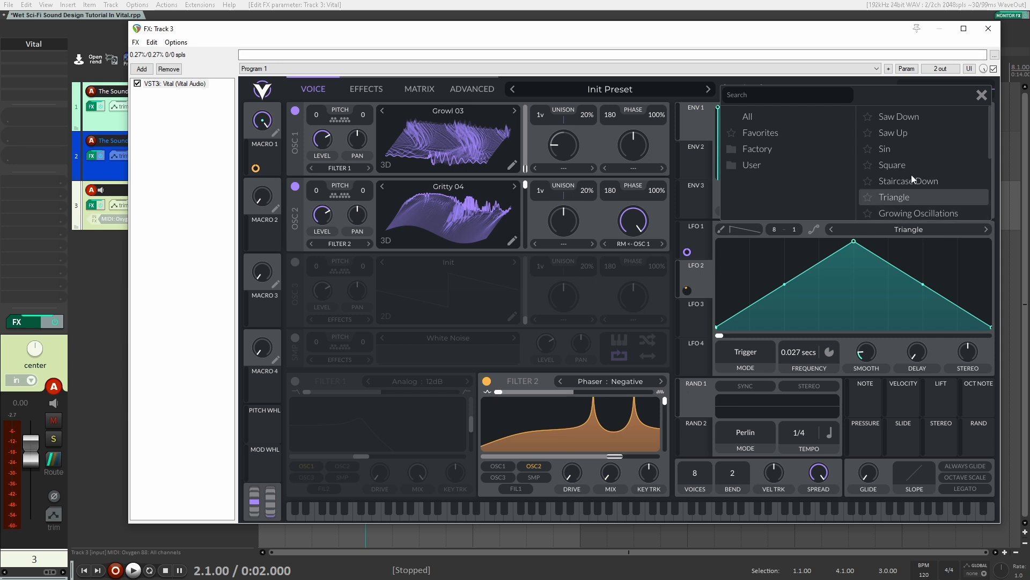
{"action": "scroll", "coordinate": [925, 194], "scroll_direction": "down", "scroll_amount": 1}
{"action": "left_click", "coordinate": [932, 191]}
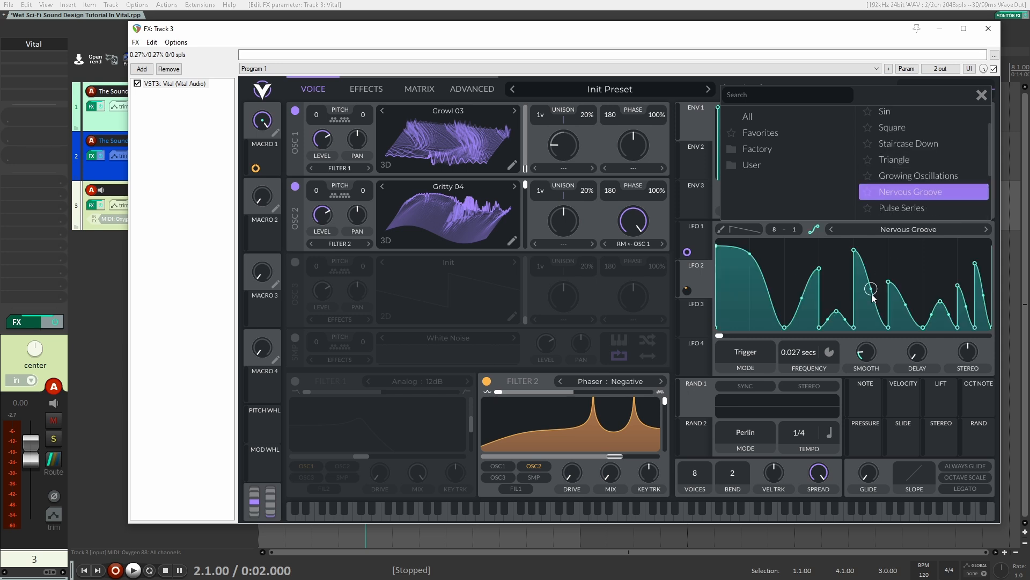
{"action": "left_click", "coordinate": [986, 229]}
{"action": "left_click", "coordinate": [830, 229]}
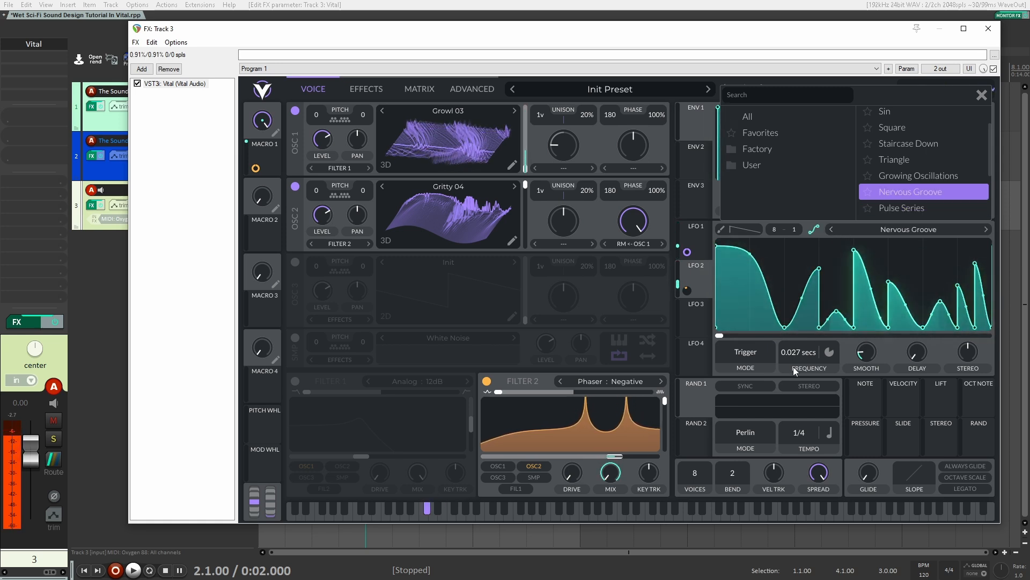
{"action": "left_click_drag", "start_coordinate": [793, 366], "coordinate": [800, 361]}
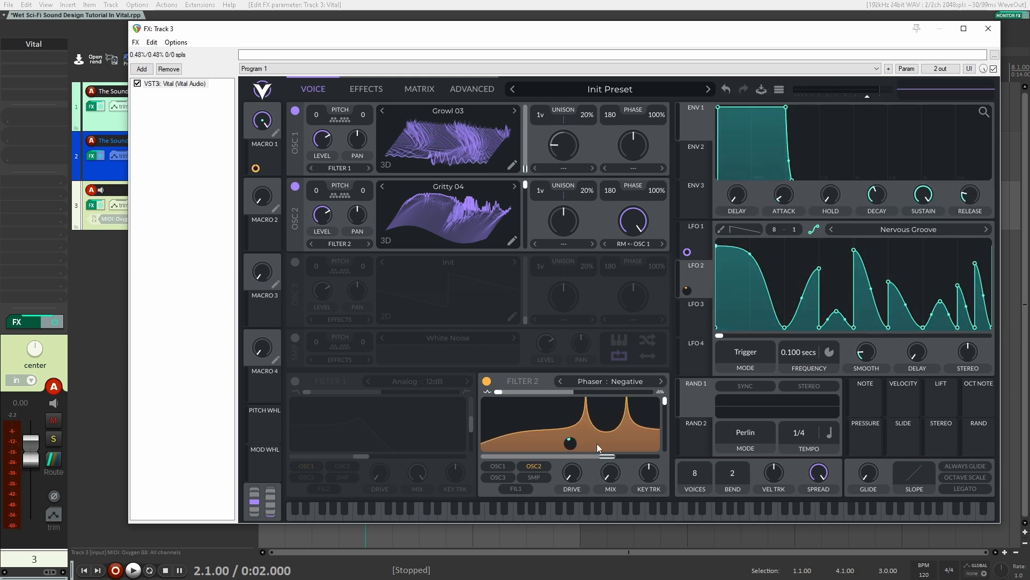
Step: Apply Spectral Time Skew to oscillator 1, lower its amount to minimum and assign LFO 3 to it
{"action": "left_click", "coordinate": [560, 169]}
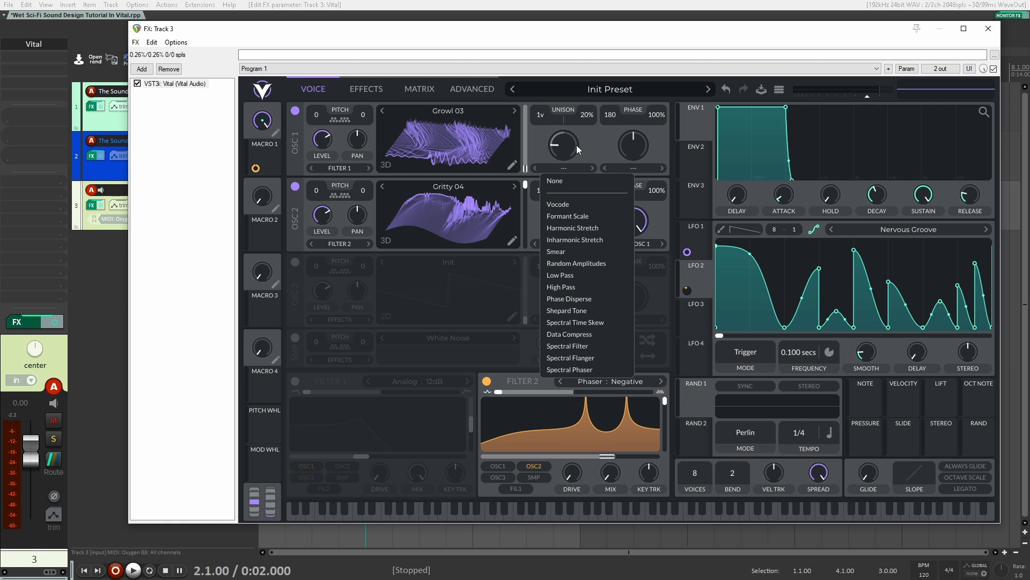
{"action": "left_click", "coordinate": [593, 323]}
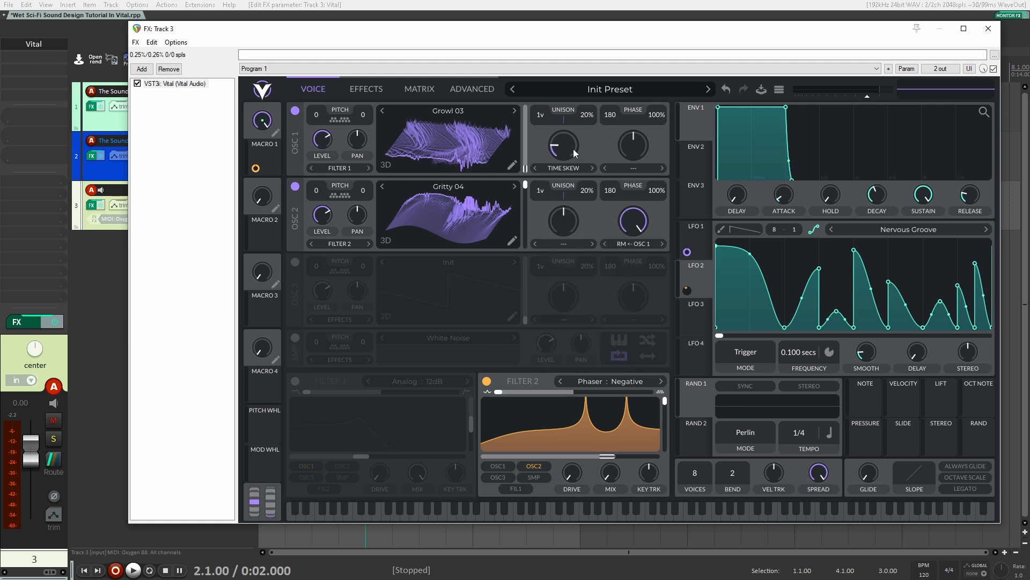
{"action": "mouse_move", "coordinate": [566, 149]}
{"action": "left_mouse_down"}
{"action": "mouse_move", "coordinate": [570, 87]}
{"action": "mouse_move", "coordinate": [572, 182]}
{"action": "mouse_move", "coordinate": [554, 169]}
{"action": "mouse_move", "coordinate": [552, 130]}
{"action": "mouse_move", "coordinate": [550, 158]}
{"action": "mouse_move", "coordinate": [553, 182]}
{"action": "mouse_move", "coordinate": [570, 112]}
{"action": "mouse_move", "coordinate": [552, 159]}
{"action": "left_mouse_up"}
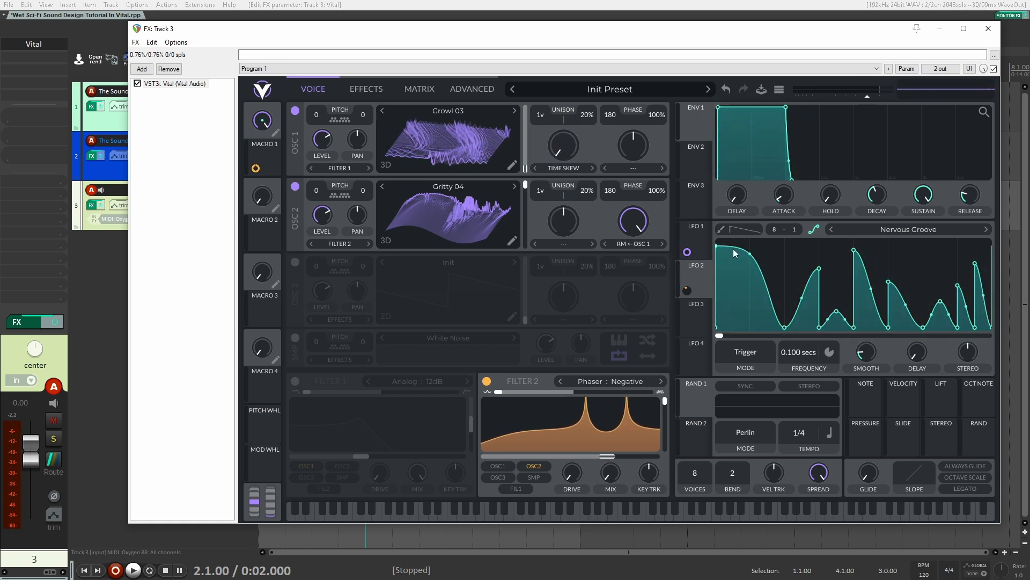
{"action": "left_click", "coordinate": [691, 308]}
{"action": "left_click_drag", "start_coordinate": [696, 322], "coordinate": [563, 147]}
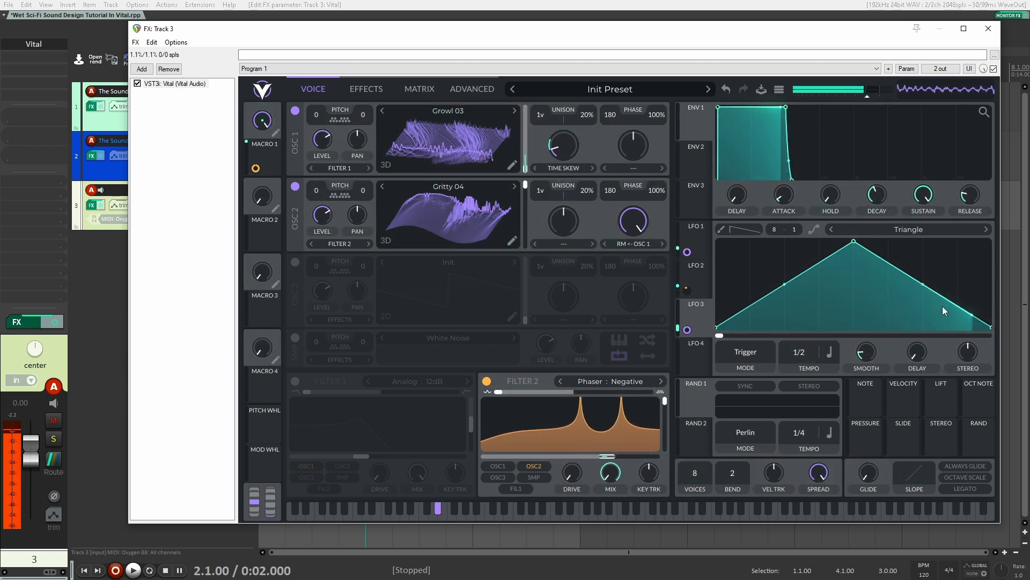
Step: Set LFO 3 to Envelope mode with a rate of 3.098 secs and reduce its modulation of oscillator 1's time skew
{"action": "left_click", "coordinate": [747, 351]}
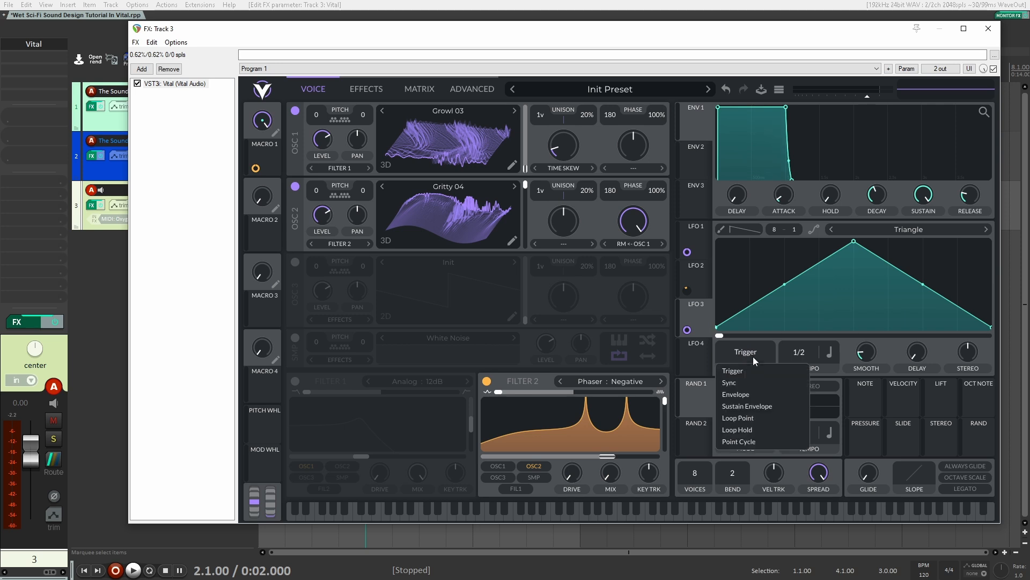
{"action": "left_click", "coordinate": [757, 394]}
{"action": "left_click", "coordinate": [839, 349]}
{"action": "left_click", "coordinate": [835, 362]}
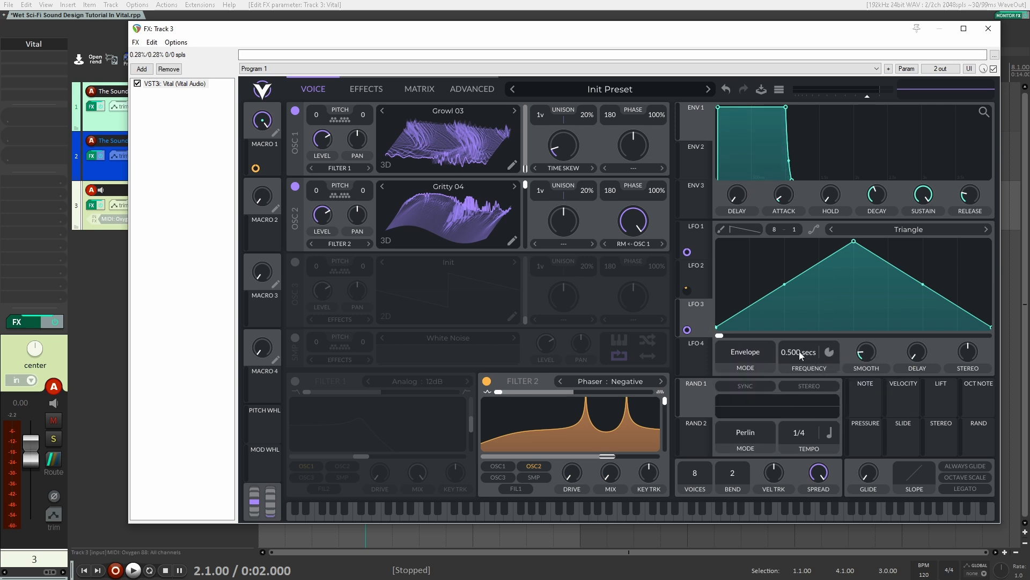
{"action": "scroll", "coordinate": [798, 361], "scroll_direction": "down", "scroll_amount": 5}
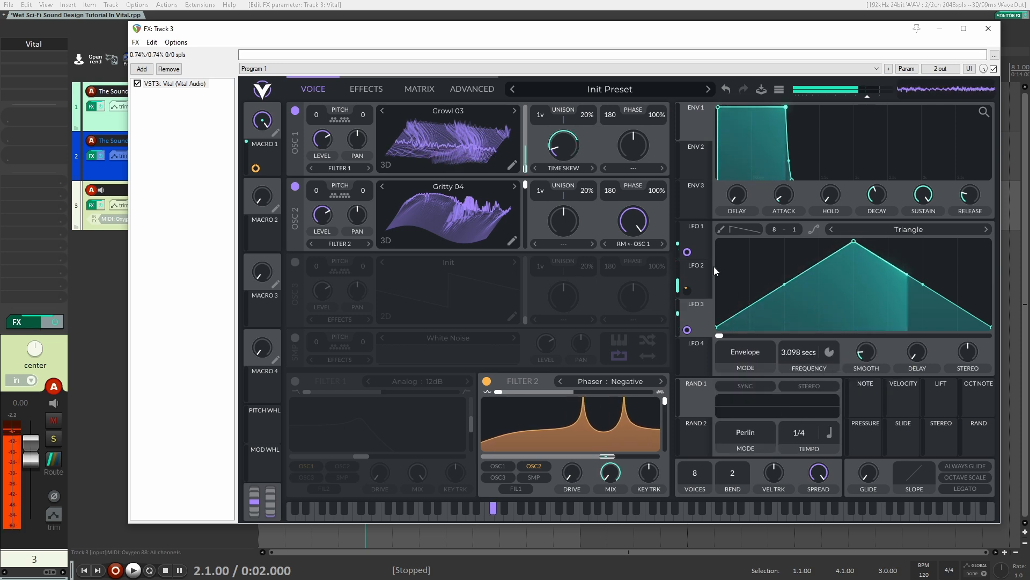
{"action": "left_click_drag", "start_coordinate": [687, 329], "coordinate": [564, 148]}
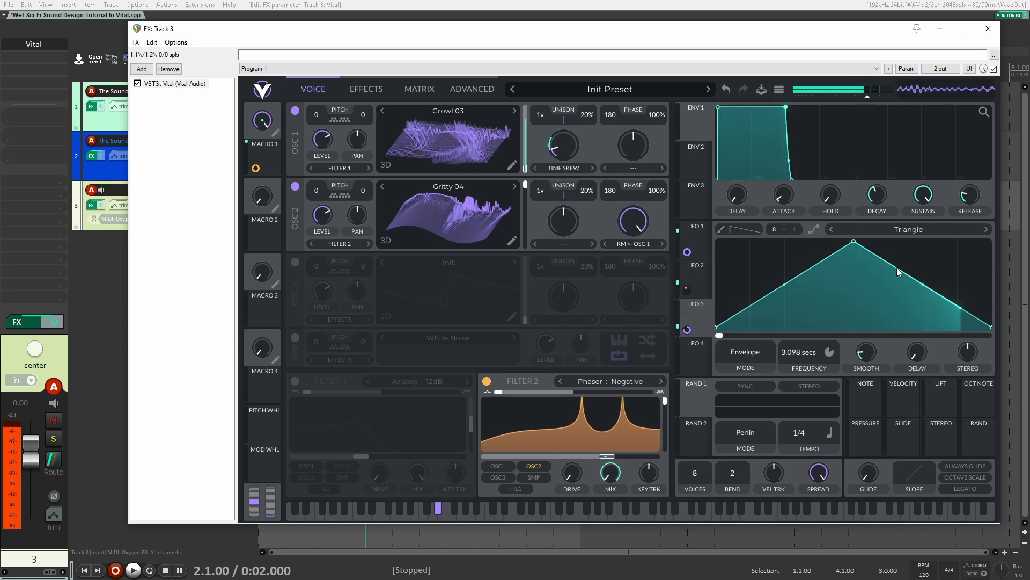
Step: Set oscillator 1's wave morph to Pulse, adjust its amount and assign LFO 3 to it
{"action": "left_click", "coordinate": [627, 169]}
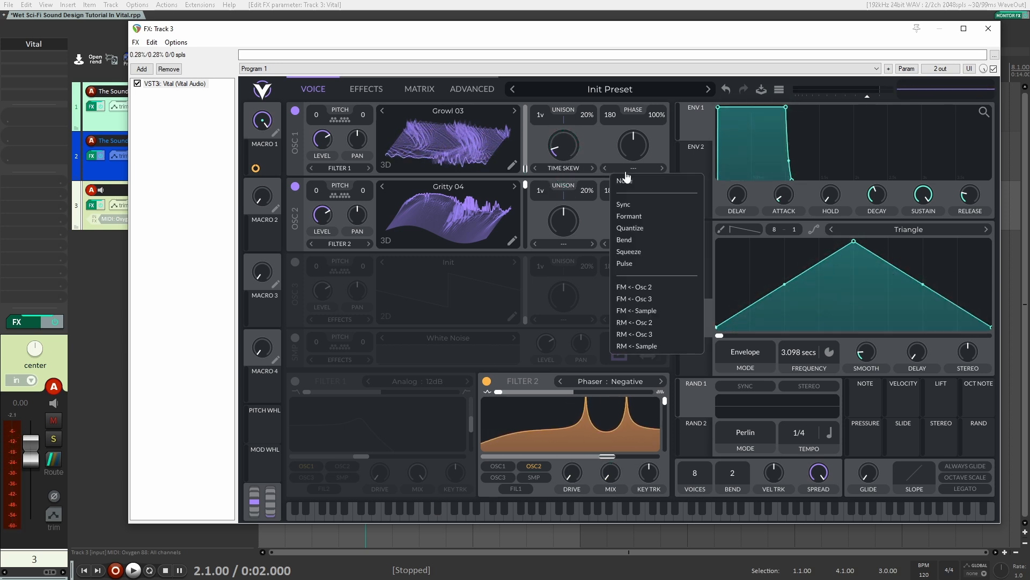
{"action": "left_click", "coordinate": [636, 263]}
{"action": "left_click_drag", "start_coordinate": [629, 154], "coordinate": [626, 172]}
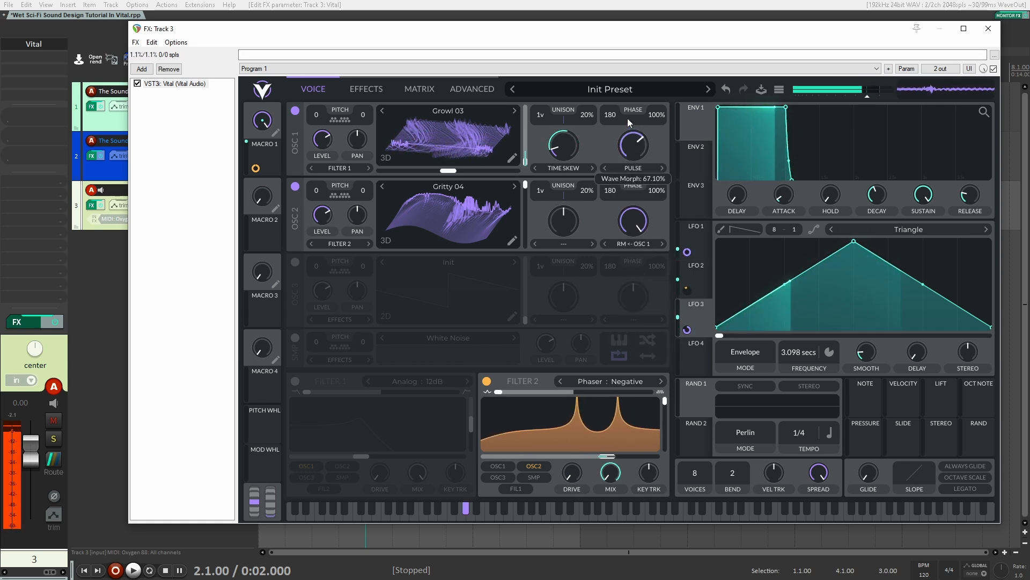
{"action": "left_click_drag", "start_coordinate": [687, 330], "coordinate": [627, 179]}
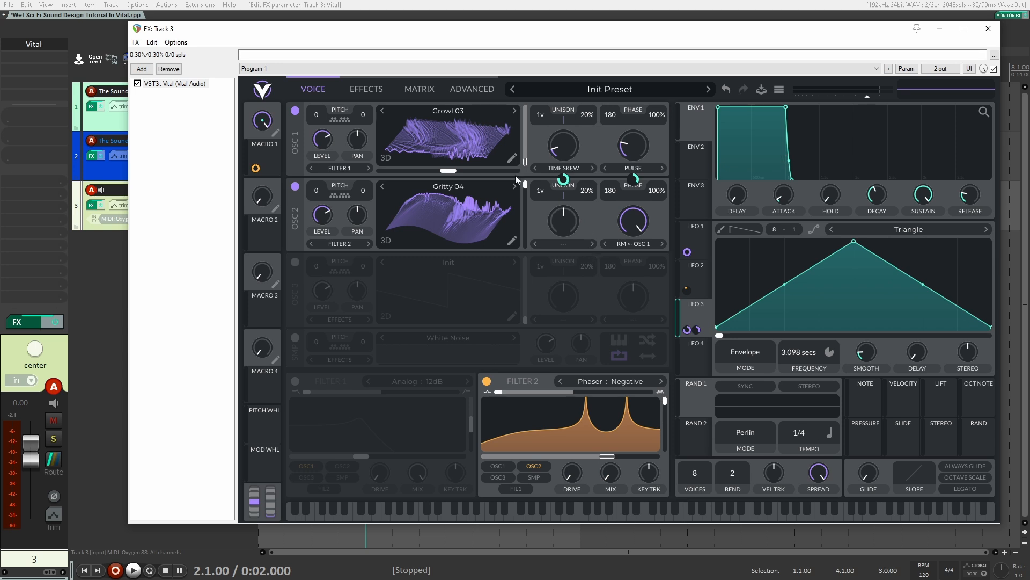
Step: Enable the Compressor and a Linear Fold Distortion, setting the distortion's drive to about 4.34 dB and reducing its mix
{"action": "left_click", "coordinate": [369, 89]}
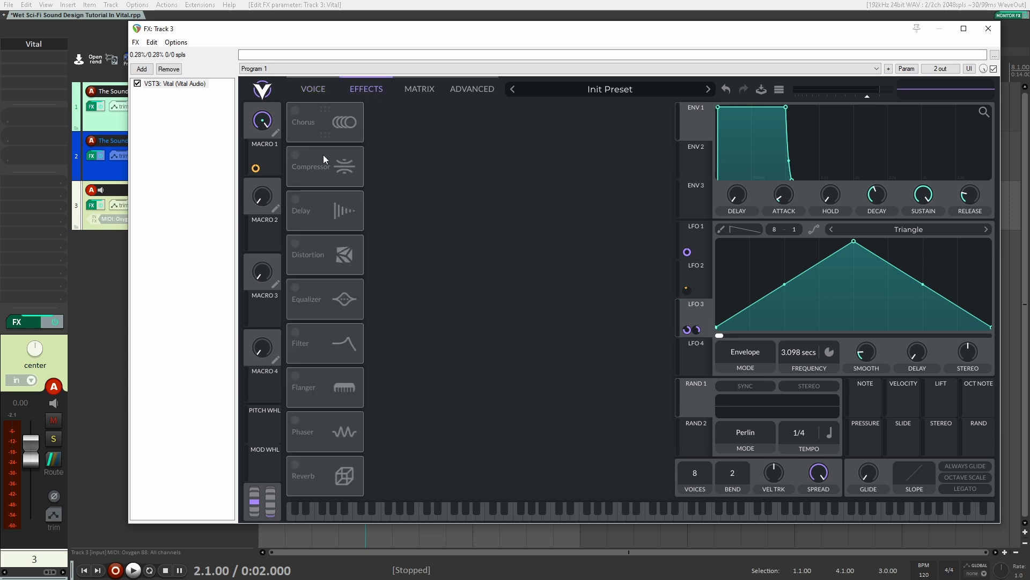
{"action": "left_click", "coordinate": [297, 156]}
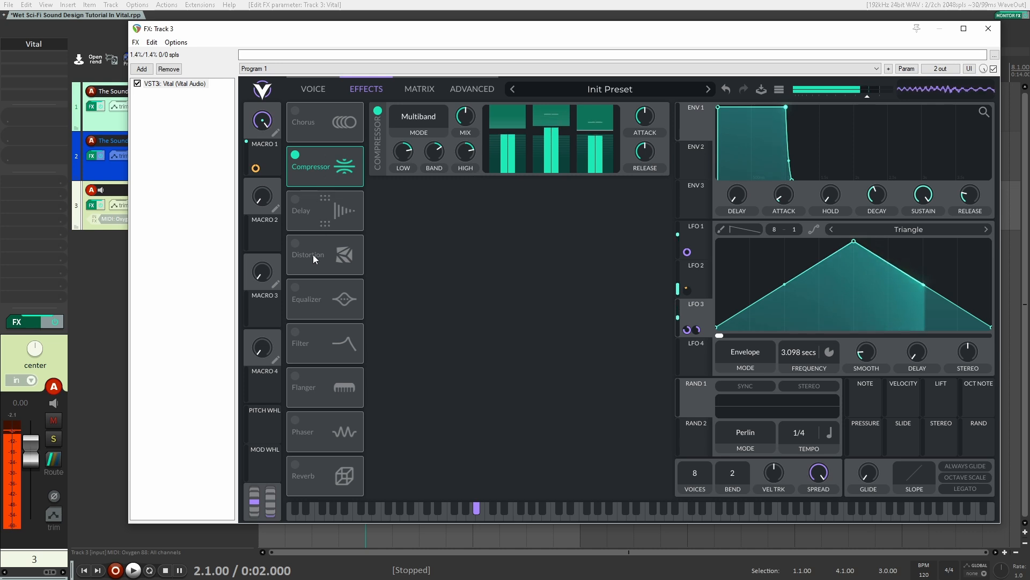
{"action": "left_click", "coordinate": [296, 244]}
{"action": "left_click", "coordinate": [445, 200]}
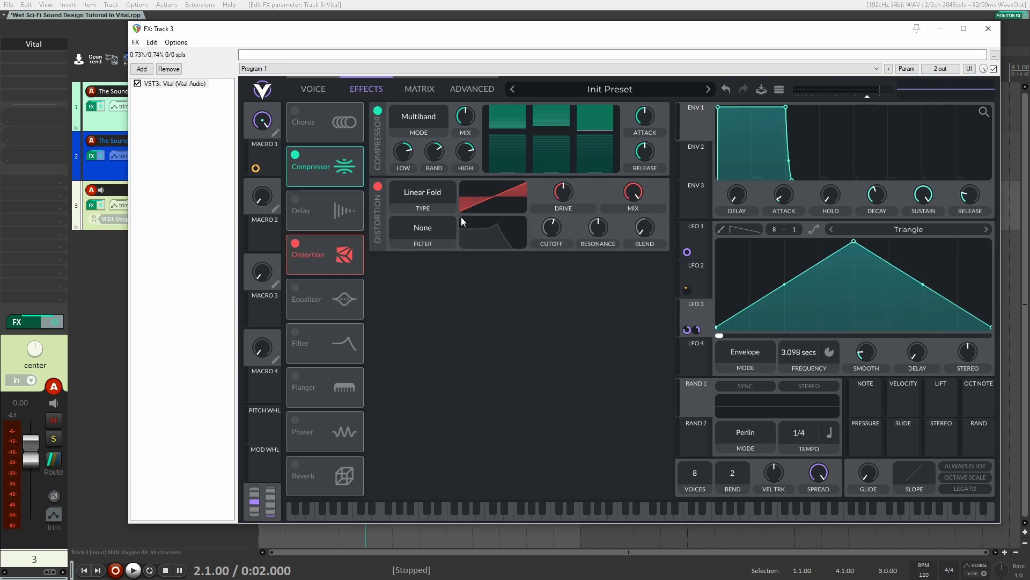
{"action": "left_click_drag", "start_coordinate": [564, 194], "coordinate": [567, 190]}
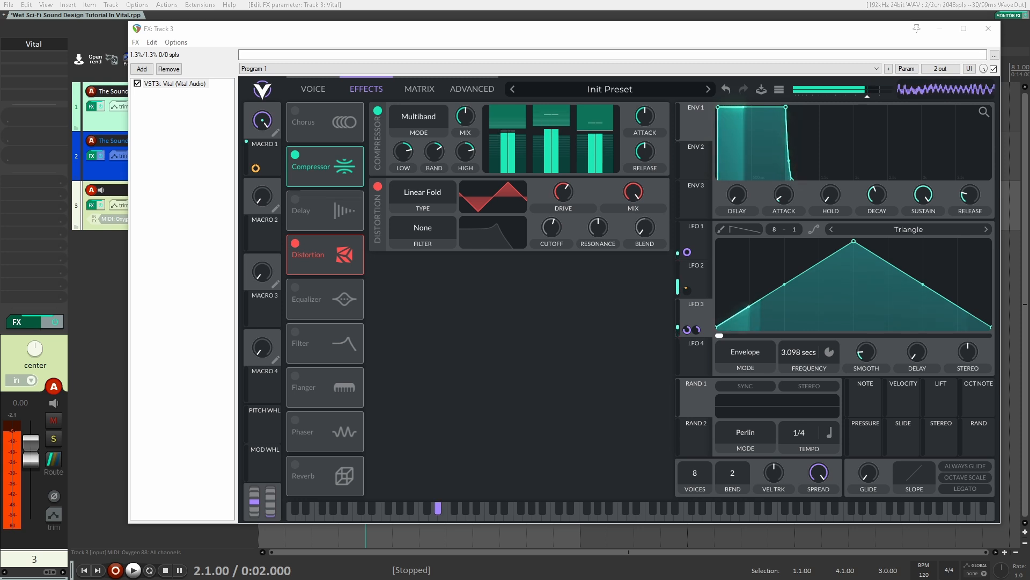
{"action": "left_click_drag", "start_coordinate": [561, 195], "coordinate": [568, 198]}
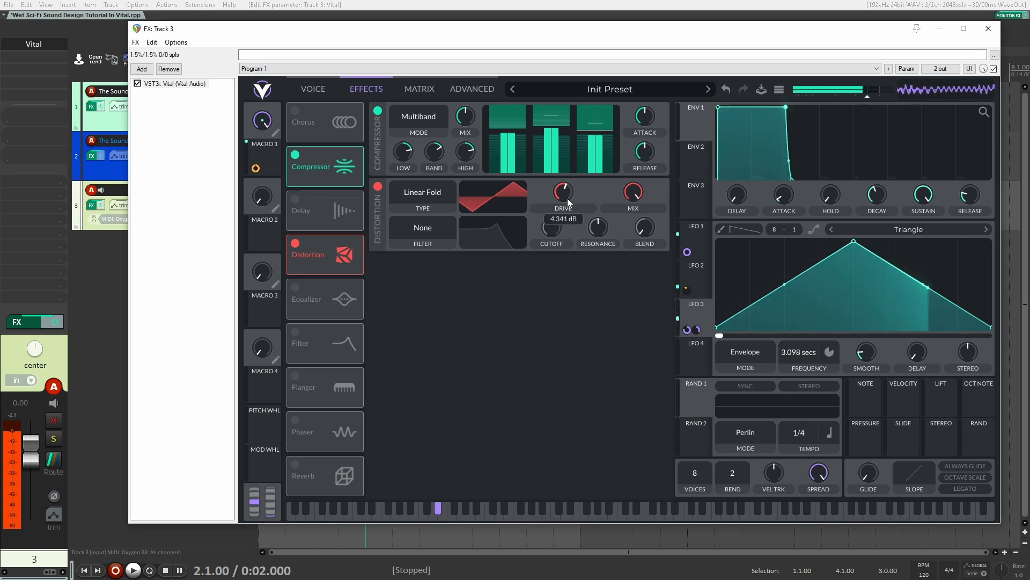
{"action": "left_click_drag", "start_coordinate": [626, 222], "coordinate": [628, 210]}
Step: Enable the Phaser at a 0.250 s rate, raise its feedback and offset, and lower its center and depth
{"action": "left_click", "coordinate": [303, 428]}
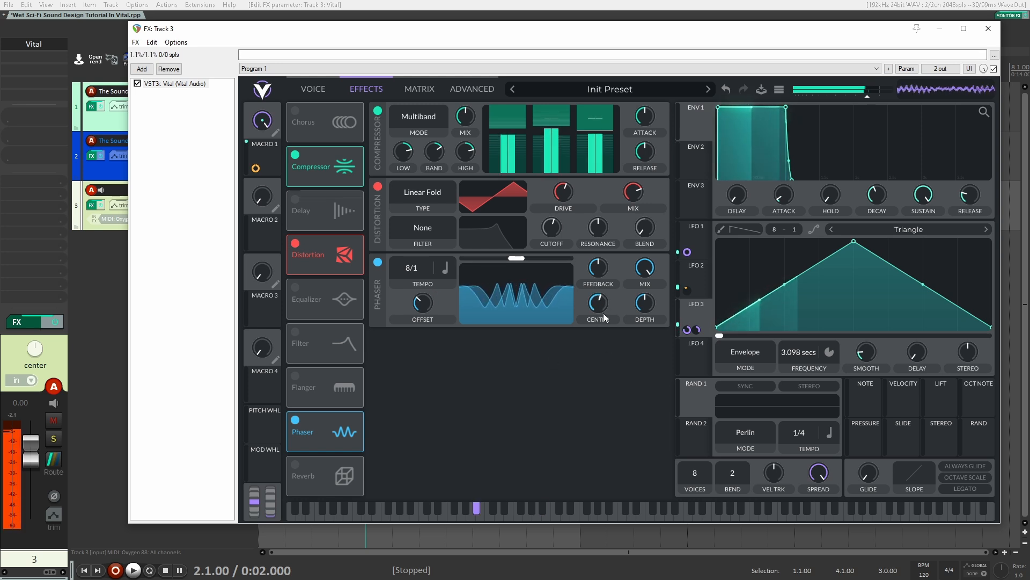
{"action": "left_click", "coordinate": [449, 268]}
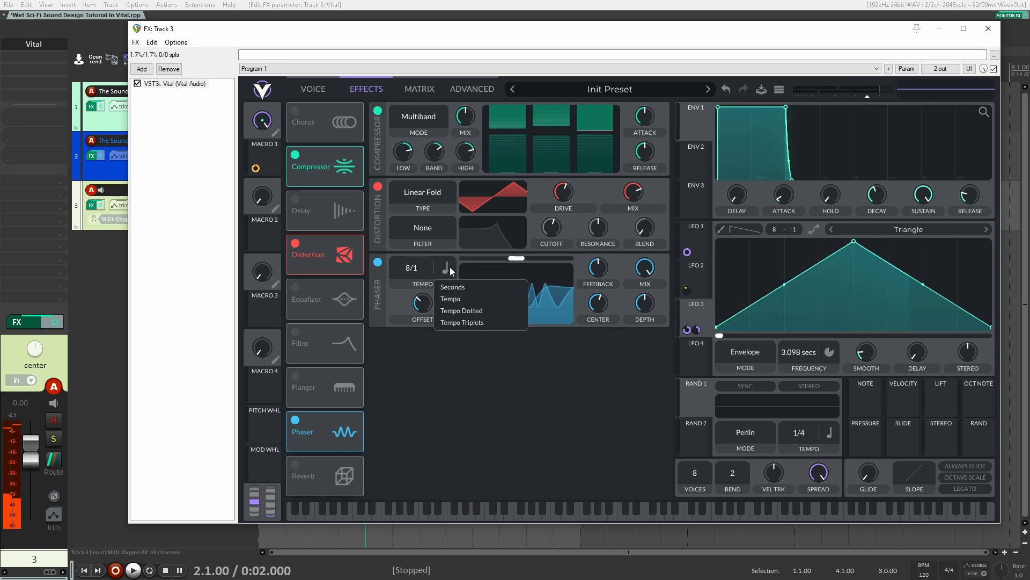
{"action": "left_click", "coordinate": [442, 286]}
{"action": "left_click_drag", "start_coordinate": [414, 267], "coordinate": [423, 448]}
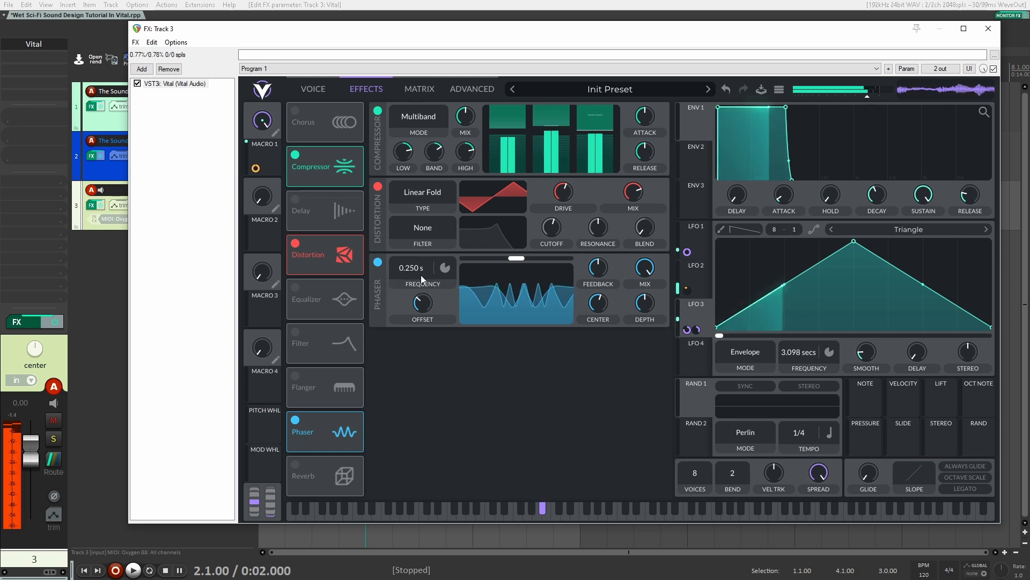
{"action": "left_click_drag", "start_coordinate": [646, 305], "coordinate": [425, 272]}
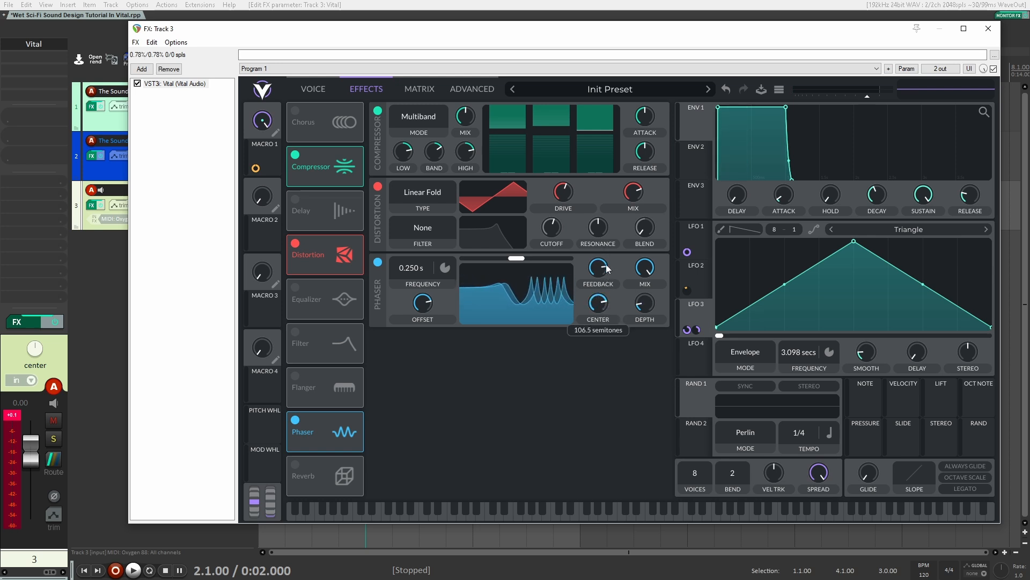
{"action": "left_click_drag", "start_coordinate": [607, 264], "coordinate": [607, 298]}
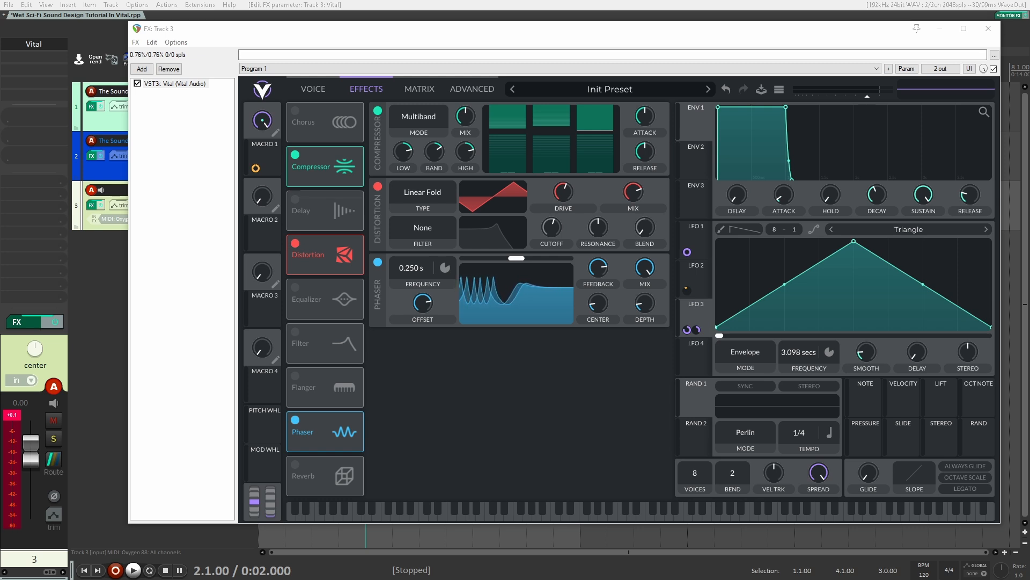
Step: Assign LFO 2 to the Phaser's depth with an amount of about 25.26 and lower the Phaser's center to minimum
{"action": "left_click", "coordinate": [701, 277]}
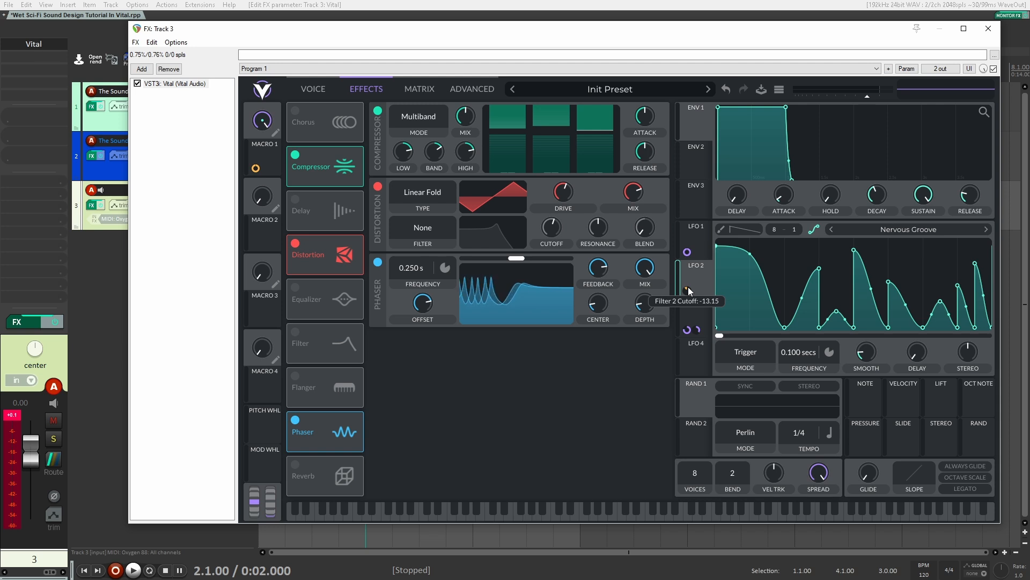
{"action": "left_click_drag", "start_coordinate": [687, 290], "coordinate": [648, 293]}
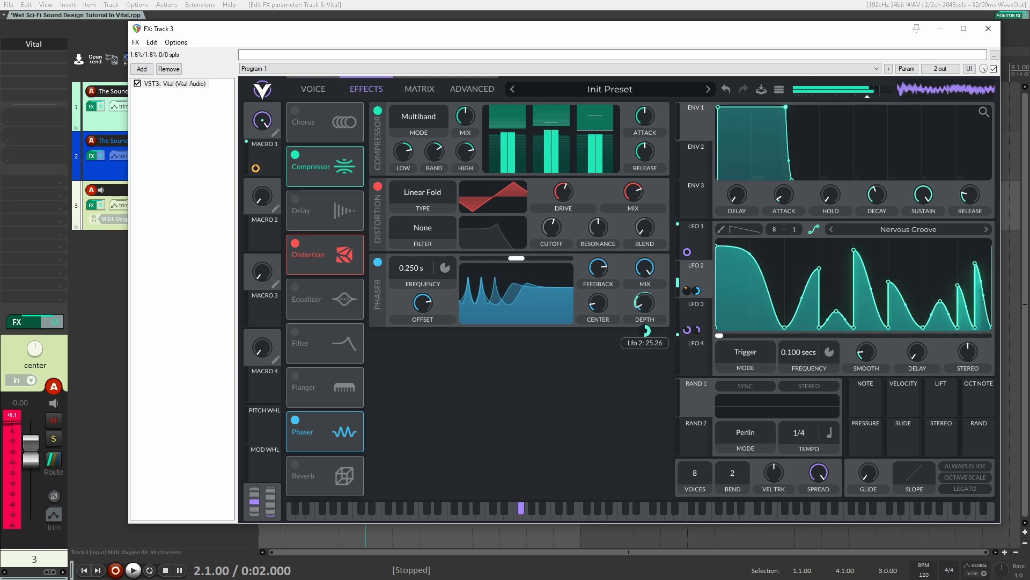
{"action": "mouse_move", "coordinate": [600, 316]}
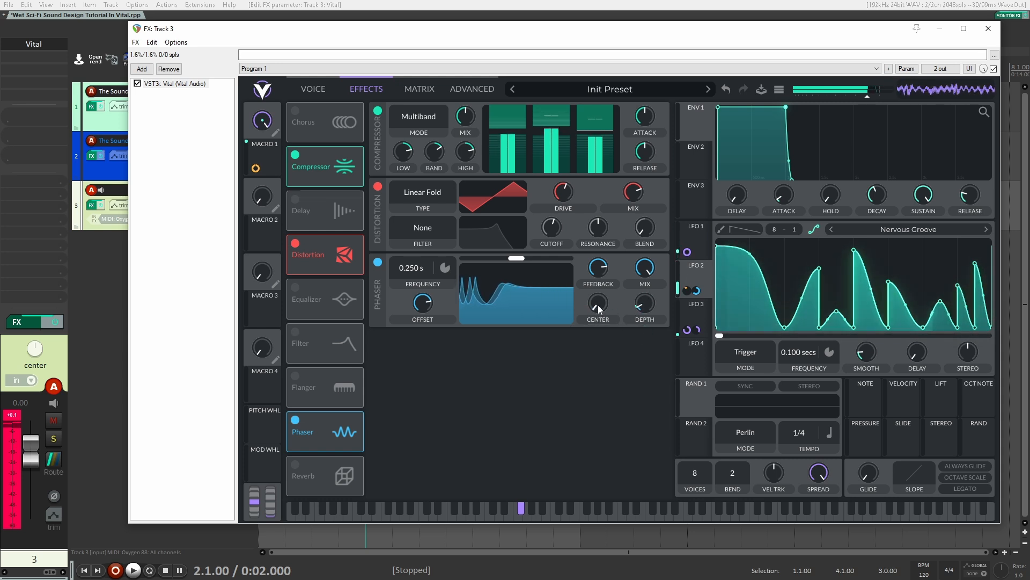
Step: Compare the Phaser's mix at 0% and at maximum, and sweep its center before returning it to 8.000 semitones
{"action": "left_click_drag", "start_coordinate": [641, 275], "coordinate": [648, 297]}
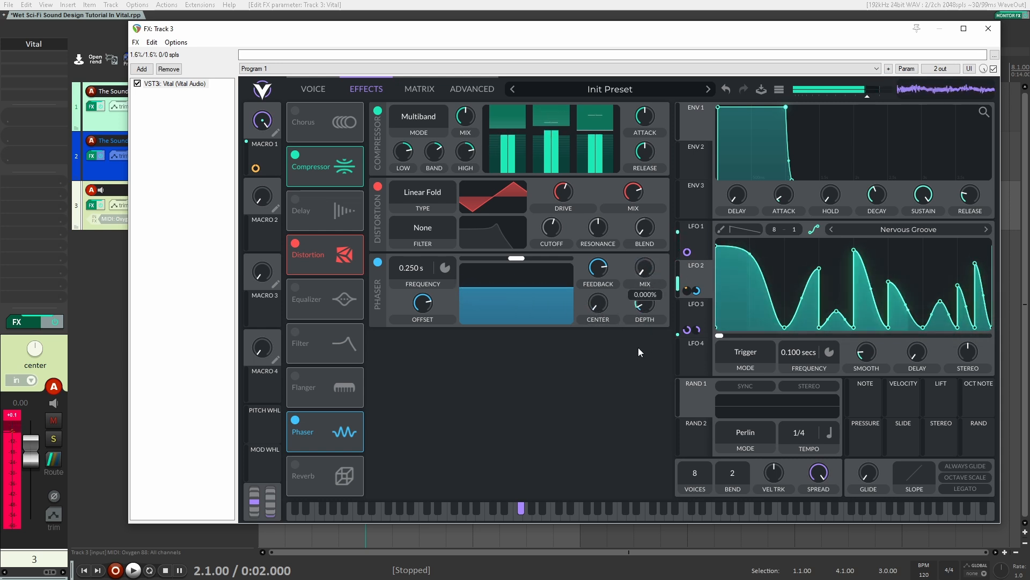
{"action": "left_click_drag", "start_coordinate": [638, 352], "coordinate": [671, 192]}
{"action": "left_click_drag", "start_coordinate": [599, 304], "coordinate": [602, 279]}
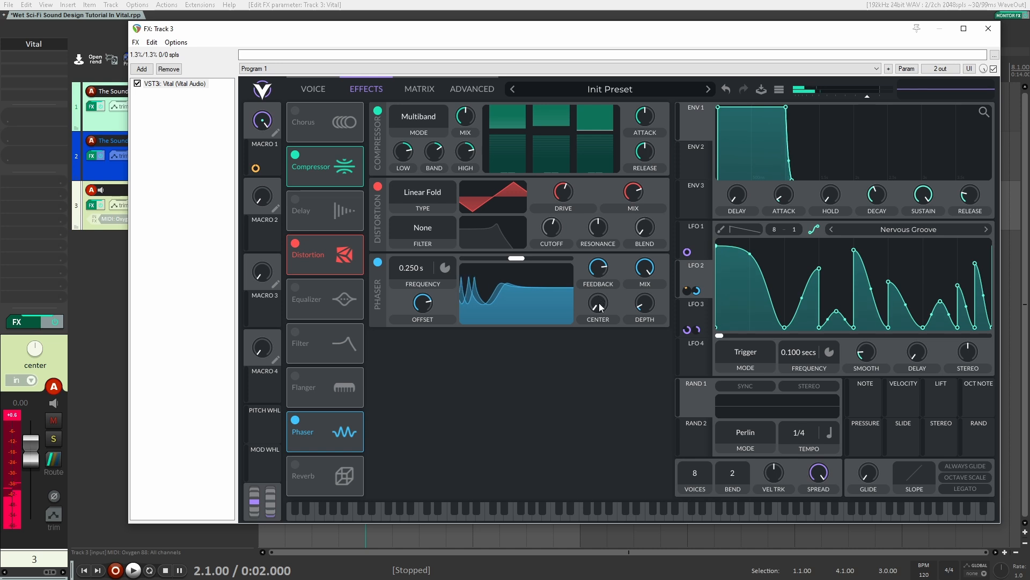
{"action": "left_click_drag", "start_coordinate": [595, 283], "coordinate": [607, 219]}
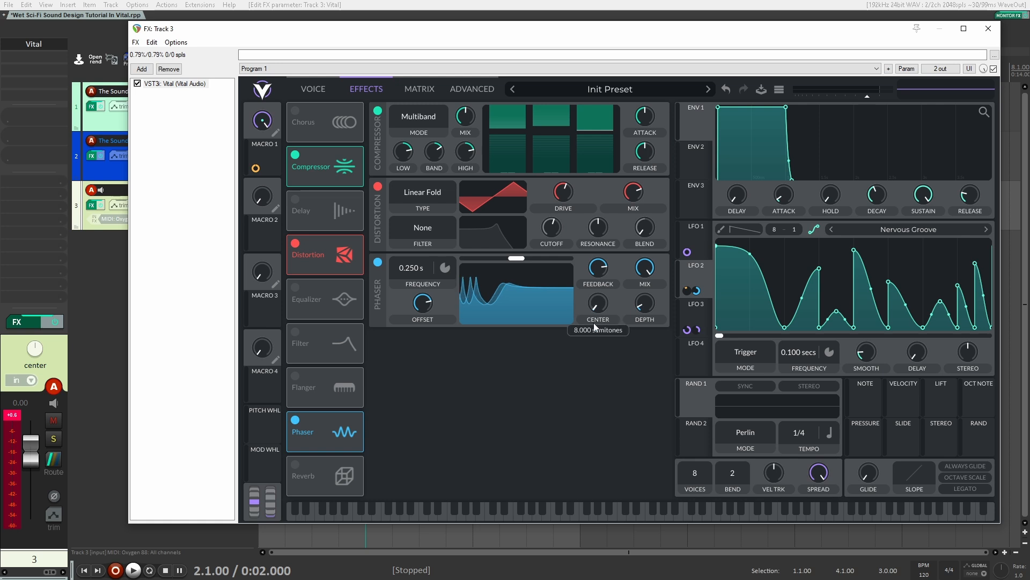
Step: Assign LFO 4 to the Phaser's center and load the Pulse Series shape into the LFO
{"action": "left_click_drag", "start_coordinate": [696, 360], "coordinate": [596, 313]}
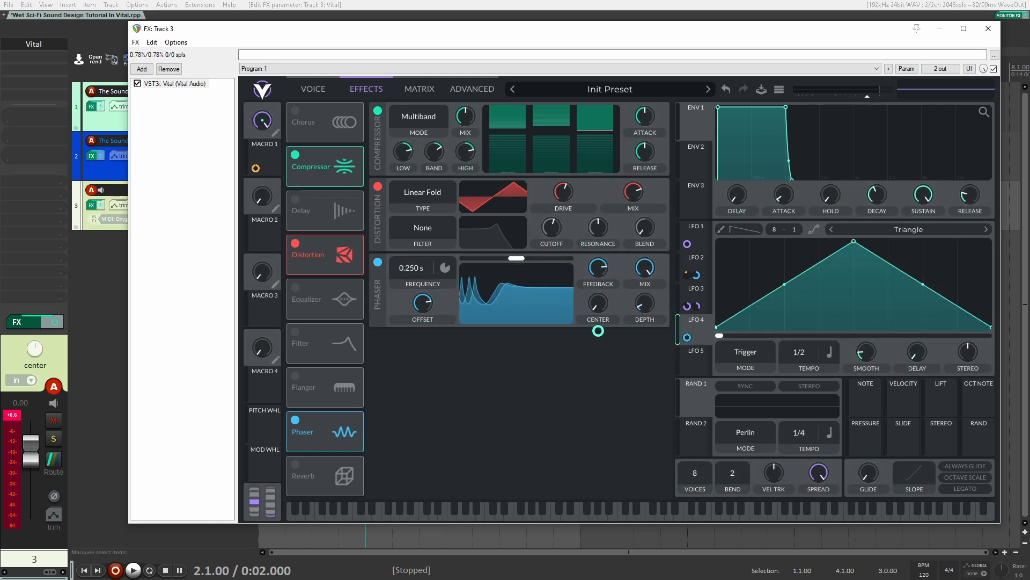
{"action": "left_click", "coordinate": [952, 236]}
{"action": "left_click", "coordinate": [916, 191]}
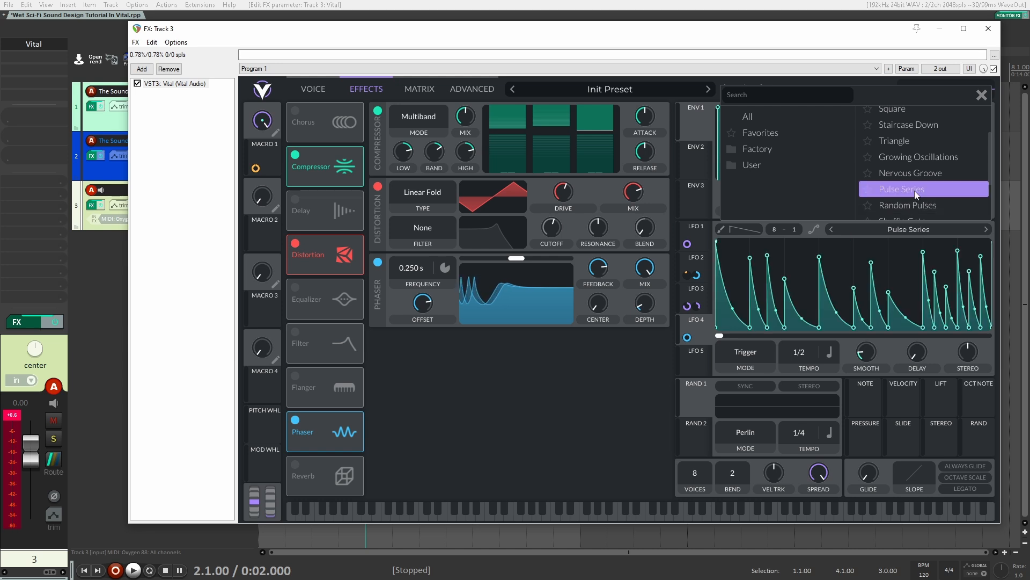
Step: Set LFO 4's rate in seconds to 3.584 secs and switch its shape to Random Pulses
{"action": "left_click", "coordinate": [829, 353]}
{"action": "left_click", "coordinate": [826, 371]}
{"action": "left_click_drag", "start_coordinate": [819, 365], "coordinate": [794, 365]}
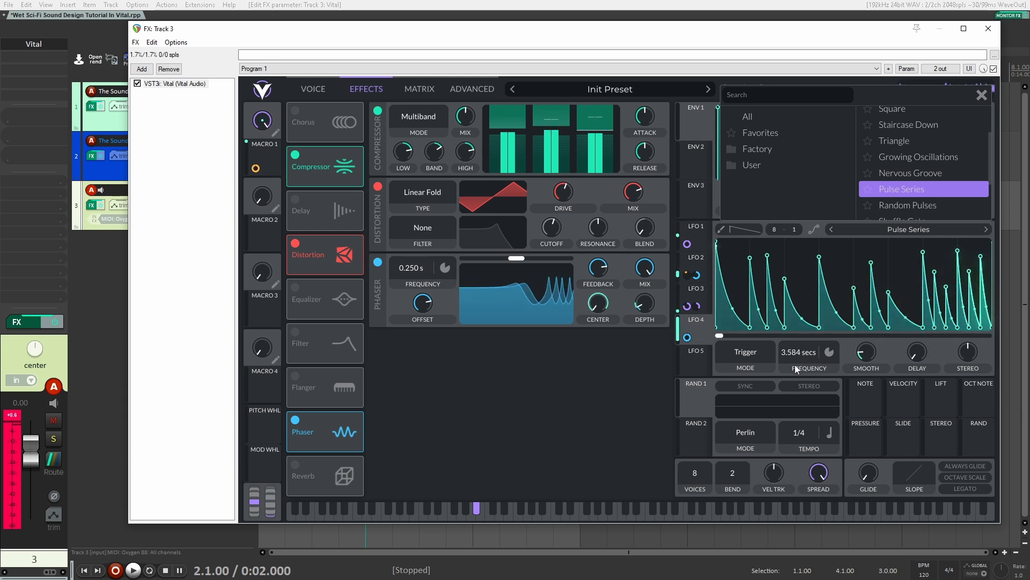
{"action": "left_click", "coordinate": [922, 206]}
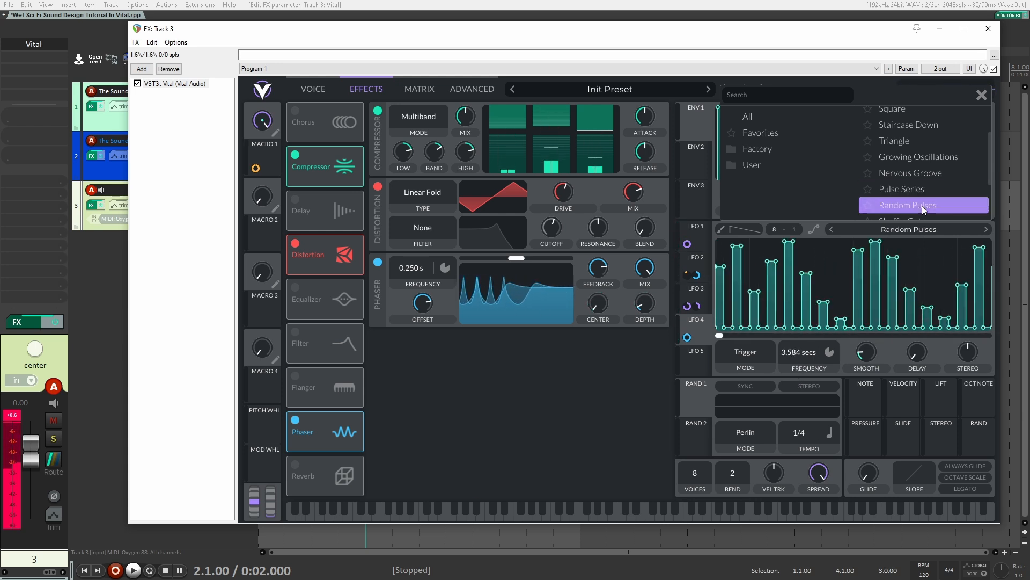
Step: Audition the Nervous Groove, Growing Oscillations, Random Pulses and Pulse Series shapes on LFO 4
{"action": "left_click", "coordinate": [920, 175]}
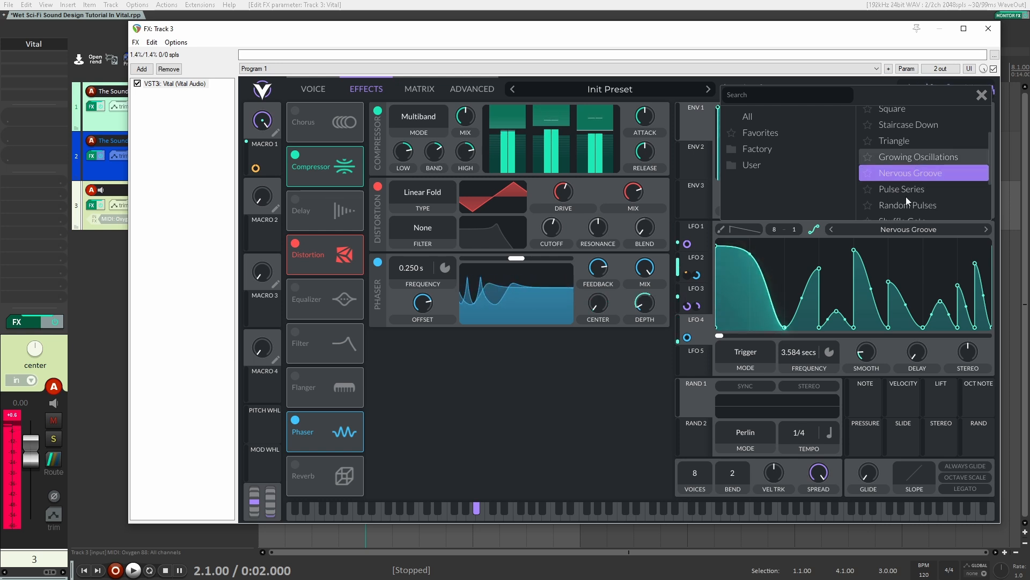
{"action": "left_click", "coordinate": [937, 156]}
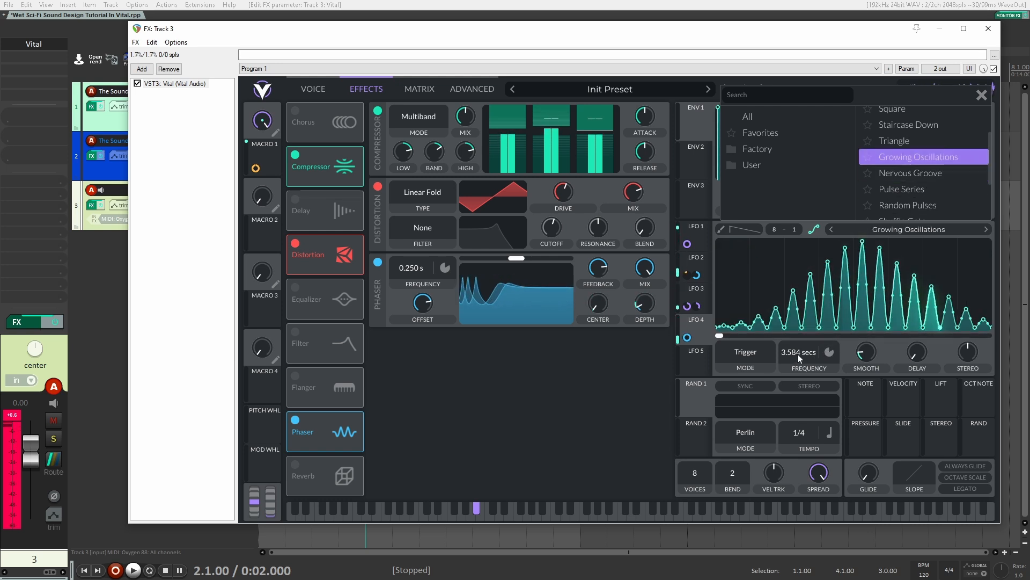
{"action": "scroll", "coordinate": [906, 181], "scroll_direction": "down", "scroll_amount": 3}
{"action": "left_click", "coordinate": [912, 196]}
{"action": "left_click", "coordinate": [909, 149]}
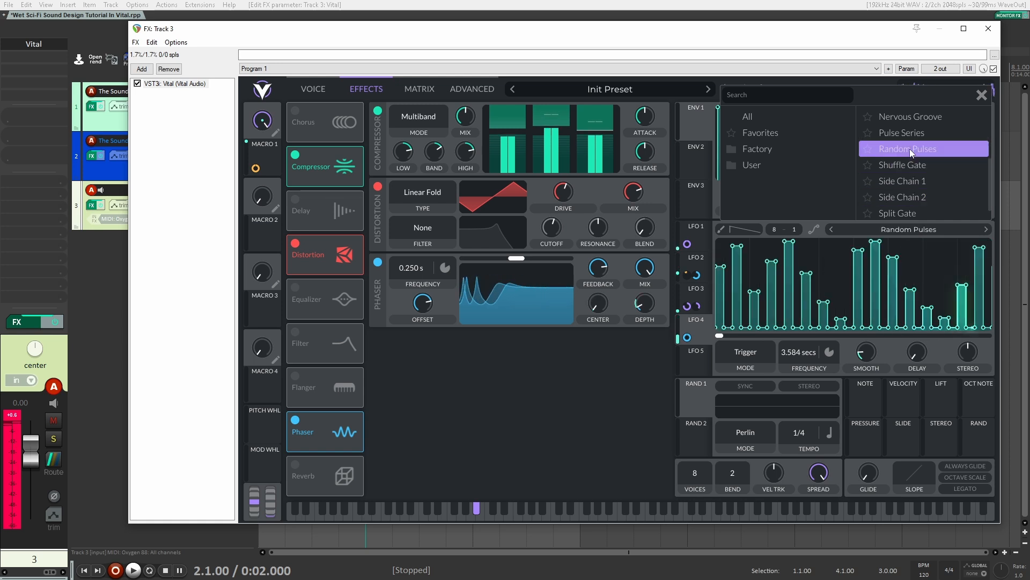
{"action": "left_click", "coordinate": [910, 134]}
{"action": "left_click", "coordinate": [913, 118]}
{"action": "scroll", "coordinate": [918, 134], "scroll_direction": "up", "scroll_amount": 2}
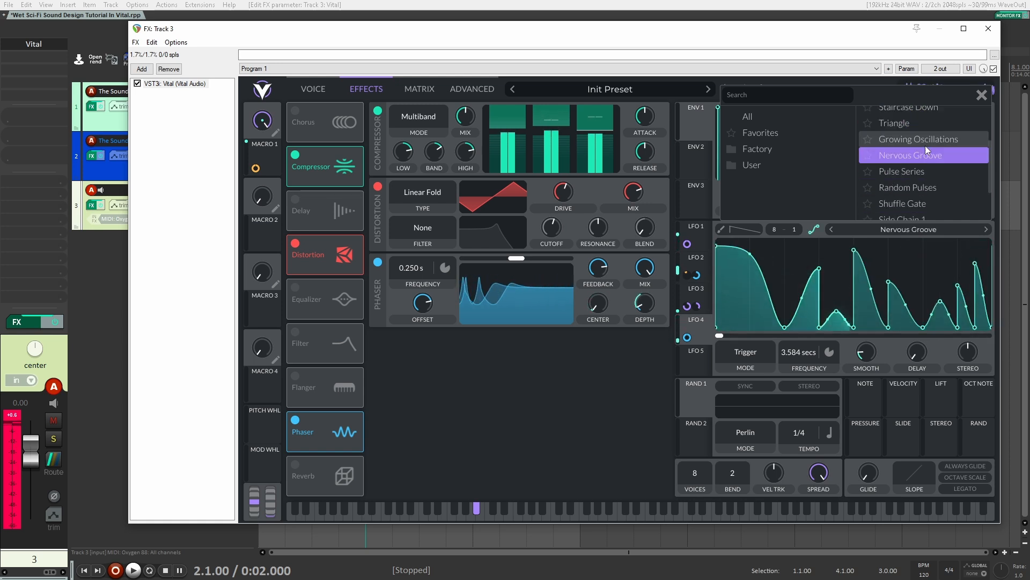
{"action": "scroll", "coordinate": [925, 146], "scroll_direction": "up", "scroll_amount": 1}
{"action": "left_click", "coordinate": [918, 142]}
{"action": "left_click", "coordinate": [913, 126]}
{"action": "left_click", "coordinate": [910, 159]}
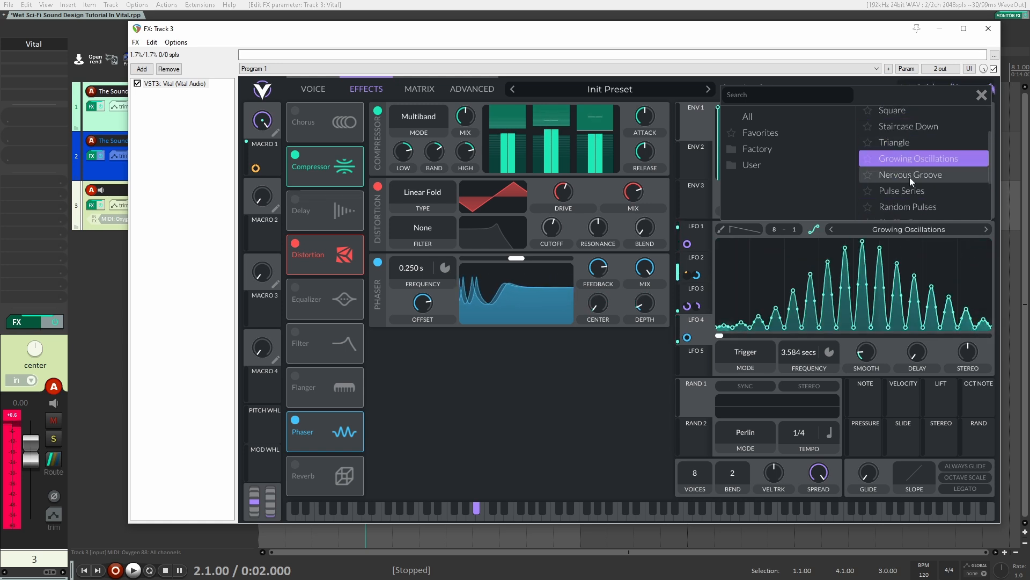
Step: Load the Nervous Groove shape into LFO 4 and set its rate to 1.606 secs
{"action": "left_click", "coordinate": [909, 176]}
{"action": "mouse_move", "coordinate": [784, 353]}
{"action": "left_mouse_down"}
{"action": "mouse_move", "coordinate": [791, 363]}
{"action": "mouse_move", "coordinate": [792, 352]}
{"action": "left_mouse_up"}
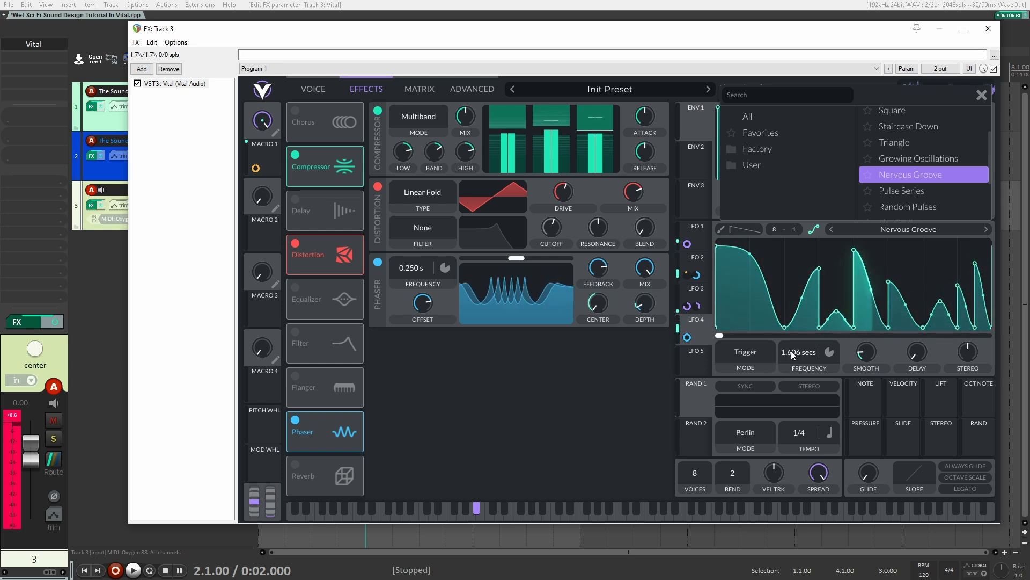
Step: Assign Macro 2 to LFO 2's frequency
{"action": "left_click", "coordinate": [313, 88]}
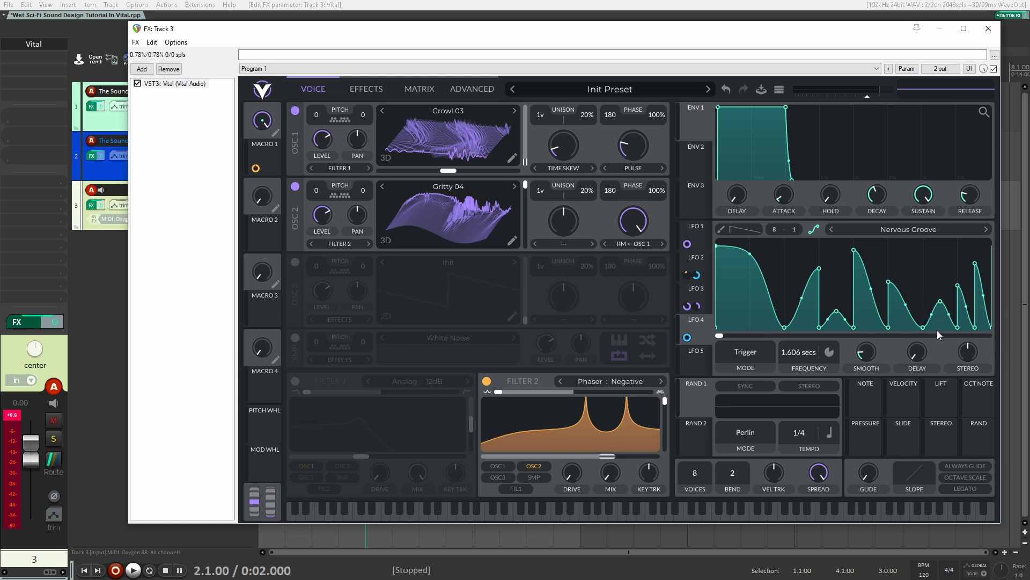
{"action": "left_click", "coordinate": [701, 259]}
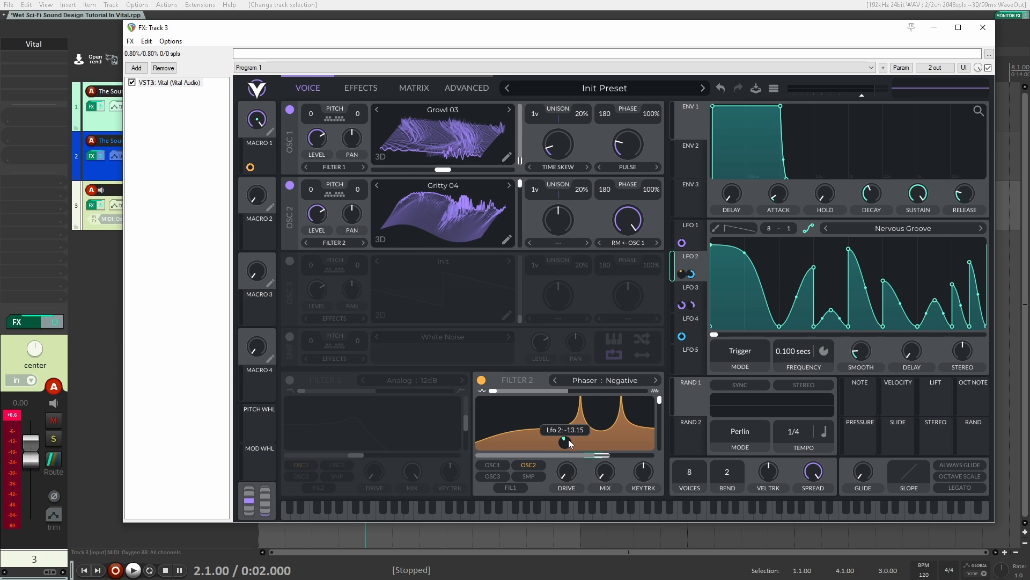
{"action": "left_click", "coordinate": [361, 88]}
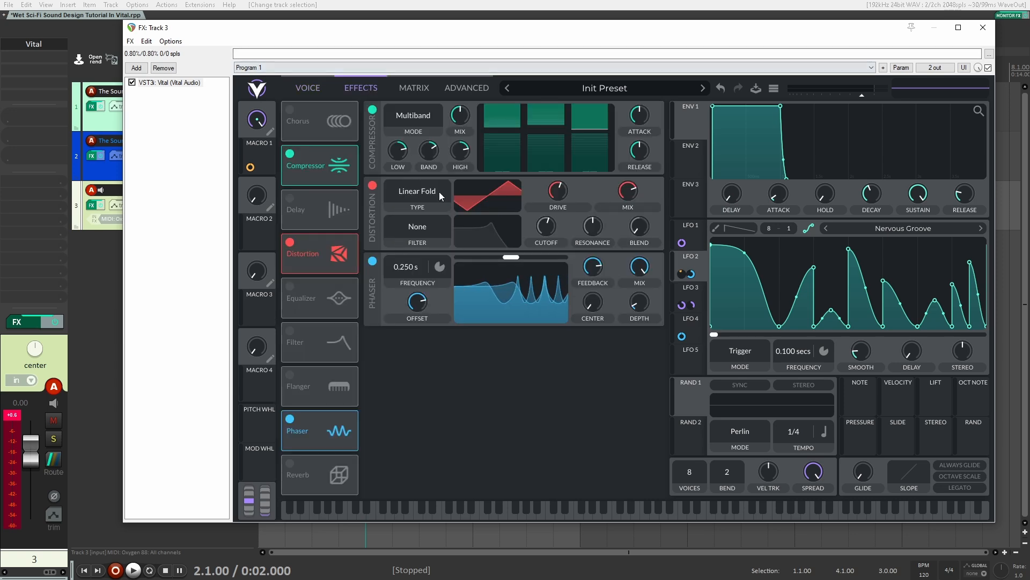
{"action": "left_click", "coordinate": [308, 87]}
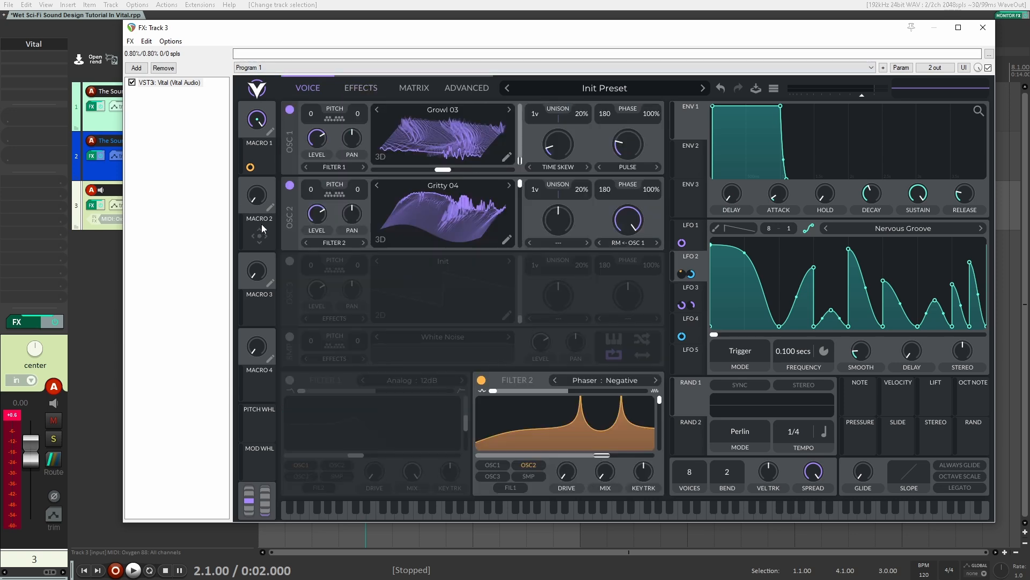
{"action": "left_click_drag", "start_coordinate": [260, 234], "coordinate": [809, 354]}
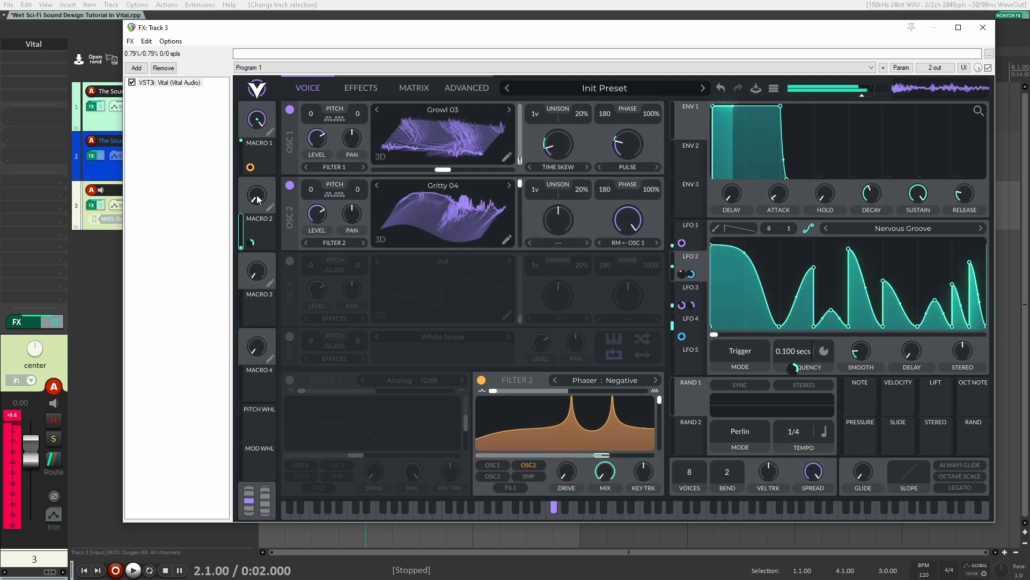
Step: Sweep Macro 2 up and down to audition the LFO 2 rate change, bringing it back to about 0.032
{"action": "mouse_move", "coordinate": [256, 195]}
{"action": "left_mouse_down"}
{"action": "mouse_move", "coordinate": [272, 88]}
{"action": "mouse_move", "coordinate": [267, 199]}
{"action": "left_mouse_up"}
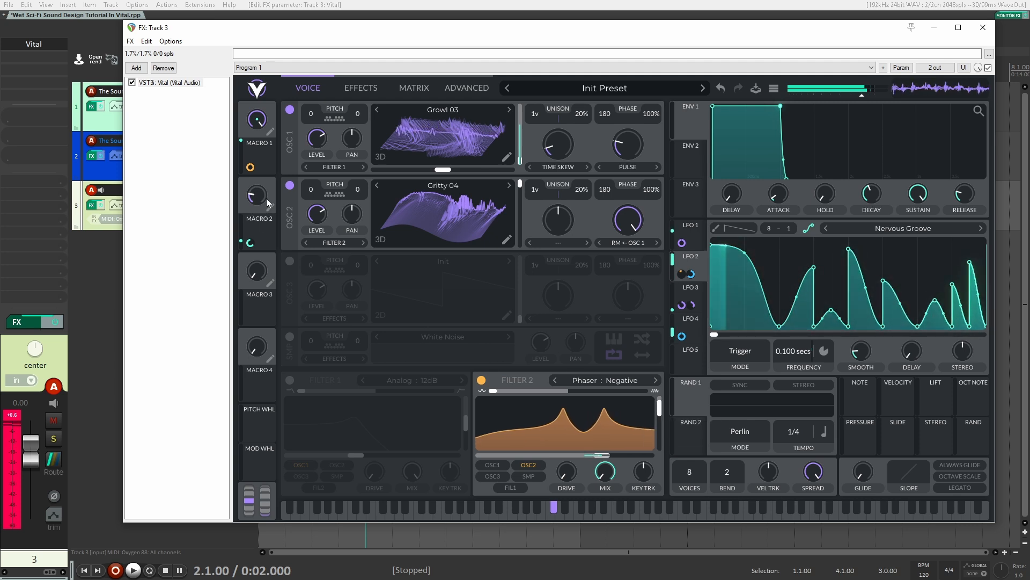
{"action": "left_click_drag", "start_coordinate": [258, 201], "coordinate": [249, 180]}
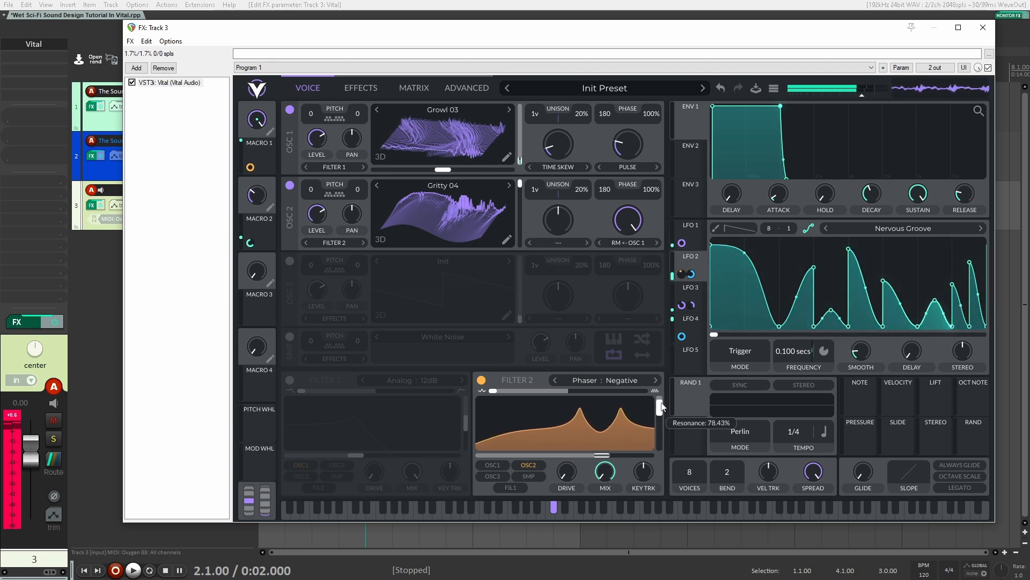
{"action": "left_click_drag", "start_coordinate": [257, 179], "coordinate": [254, 220]}
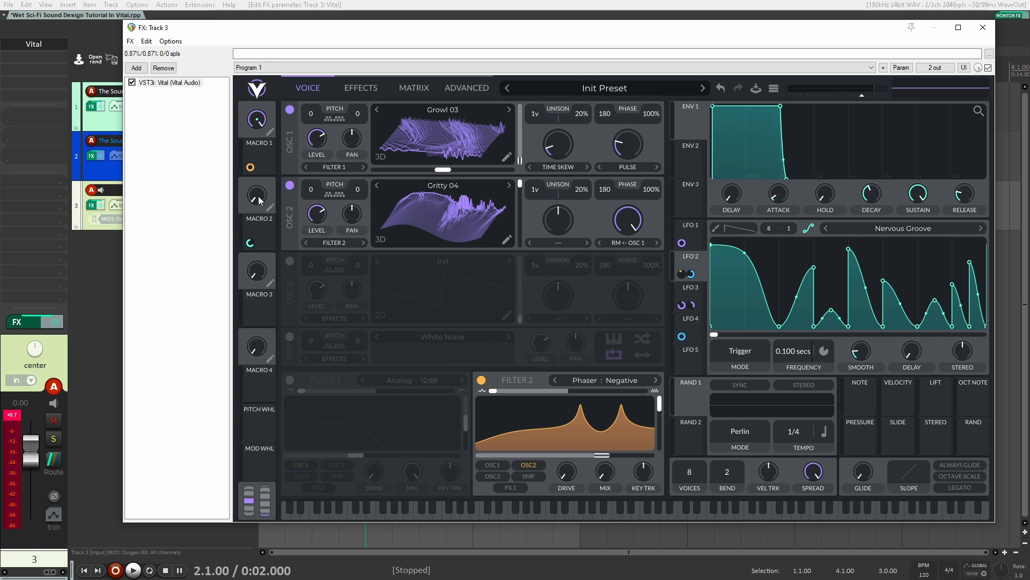
{"action": "left_click_drag", "start_coordinate": [259, 201], "coordinate": [251, 169]}
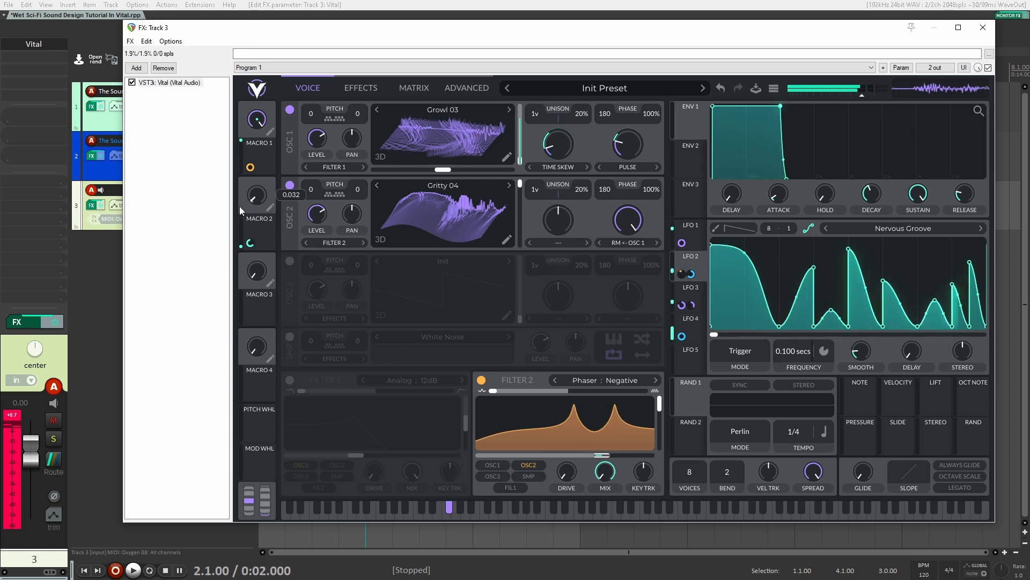
Step: Assign Macro 3 to the Phaser's mix and test the sound with Macros 2 and 3 at intermediate settings
{"action": "left_click", "coordinate": [375, 79]}
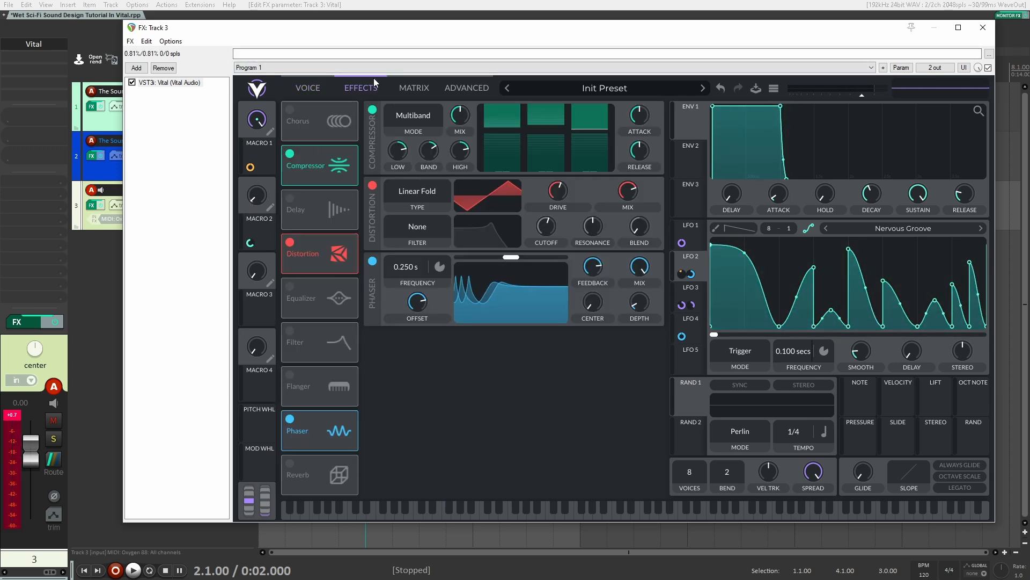
{"action": "left_click_drag", "start_coordinate": [258, 311], "coordinate": [639, 302]}
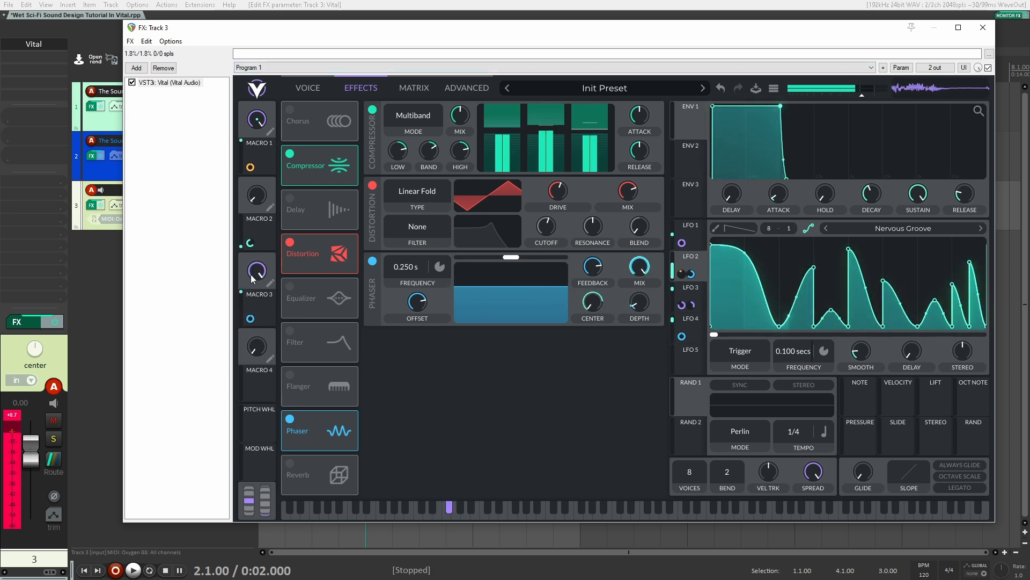
{"action": "mouse_move", "coordinate": [256, 196]}
{"action": "left_mouse_down"}
{"action": "mouse_move", "coordinate": [259, 155]}
{"action": "mouse_move", "coordinate": [257, 204]}
{"action": "left_mouse_up"}
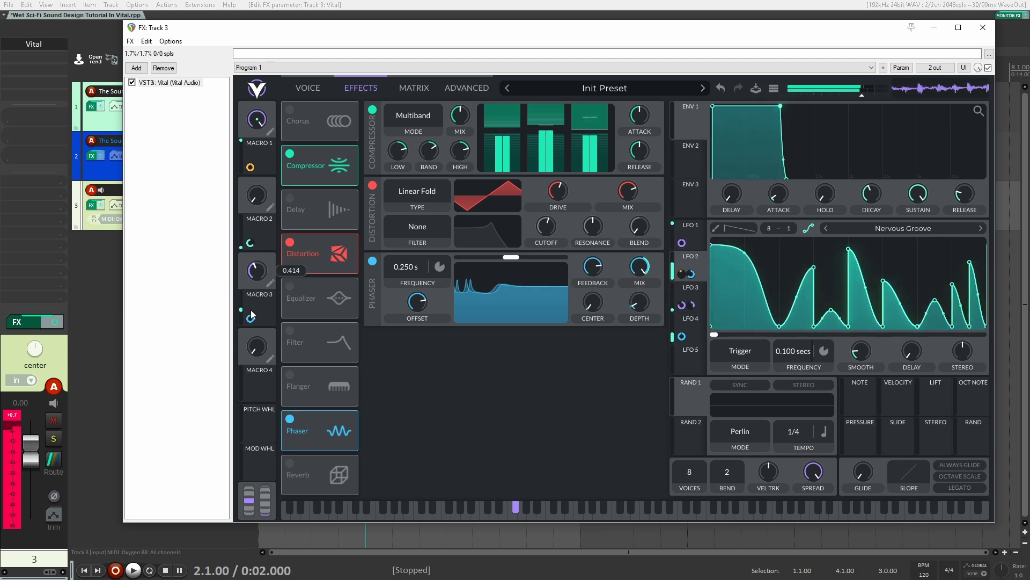
{"action": "mouse_move", "coordinate": [251, 315]}
{"action": "left_mouse_down"}
{"action": "mouse_move", "coordinate": [247, 330]}
{"action": "mouse_move", "coordinate": [255, 307]}
{"action": "left_mouse_up"}
{"action": "left_click_drag", "start_coordinate": [256, 208], "coordinate": [257, 177]}
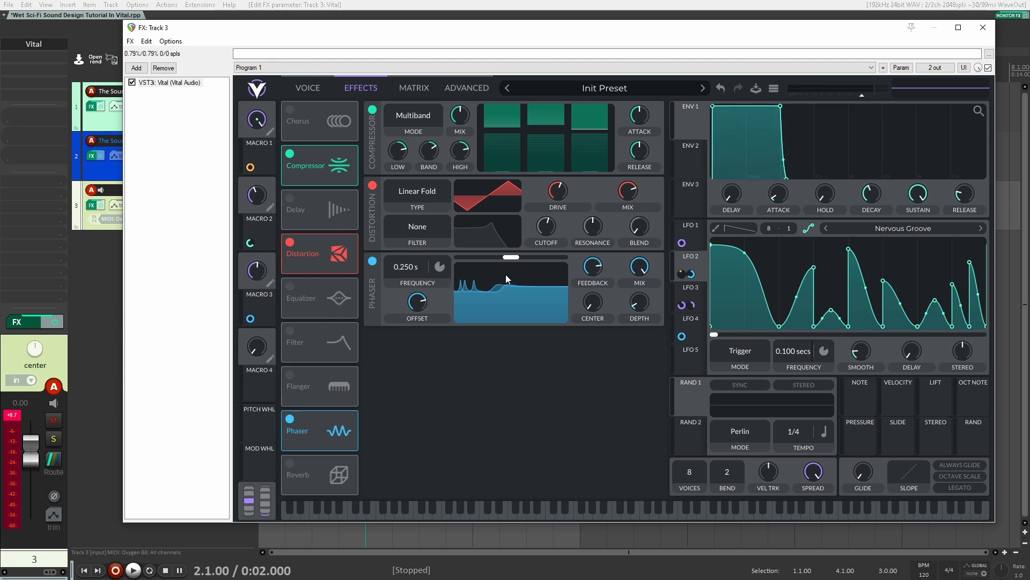
Step: Switch Oscillator 1's spectral morph to Phase Disperse and its wave morph to None, and test the sound while adjusting Macro 3
{"action": "left_click", "coordinate": [308, 88]}
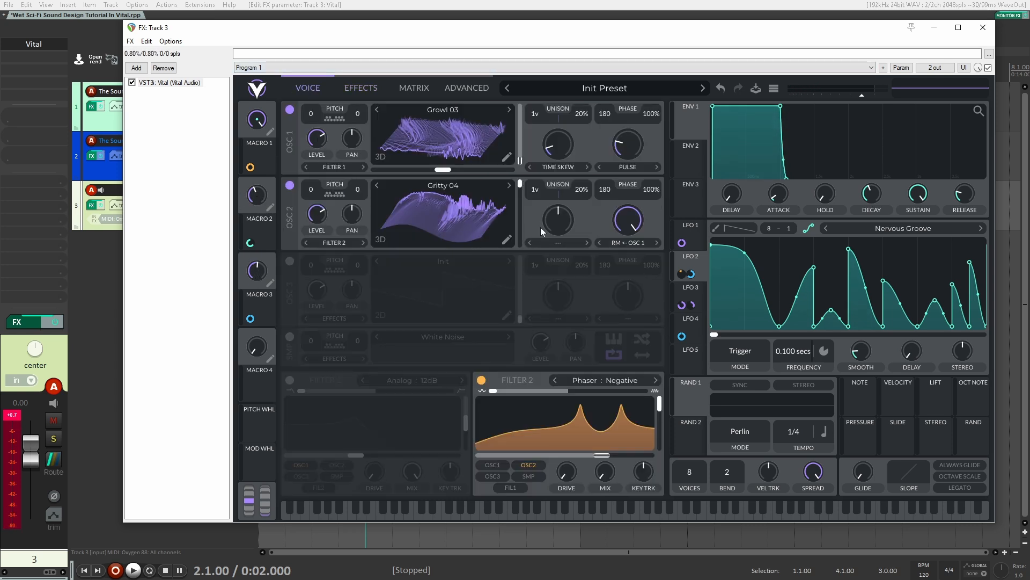
{"action": "left_click", "coordinate": [558, 167]}
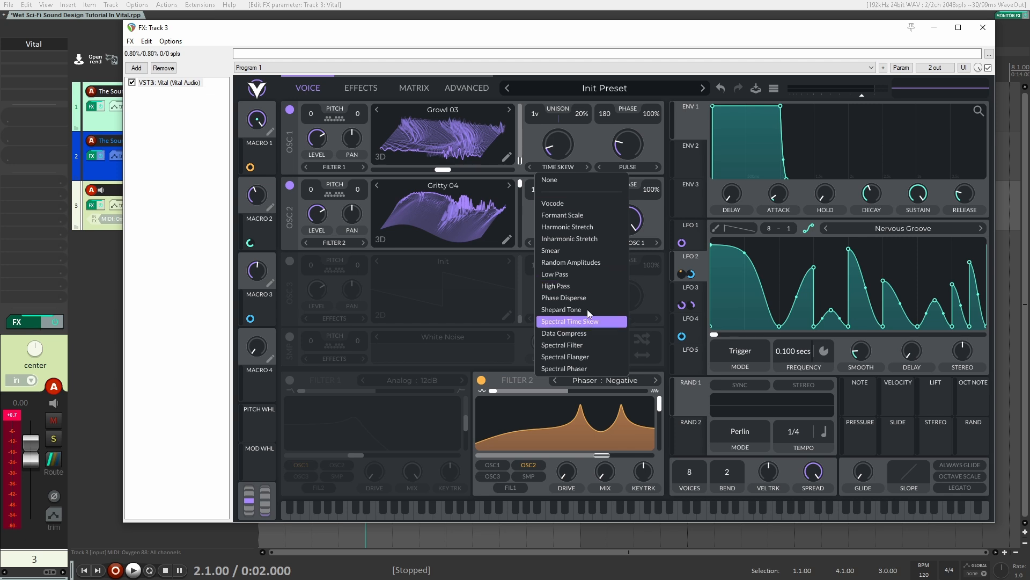
{"action": "left_click", "coordinate": [564, 297]}
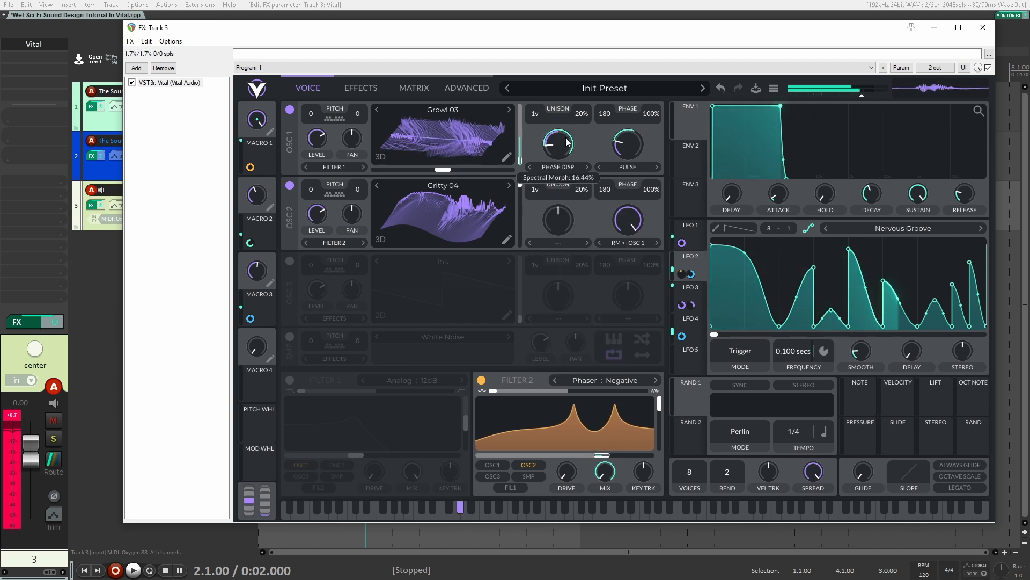
{"action": "left_click", "coordinate": [628, 167]}
{"action": "left_click", "coordinate": [623, 194]}
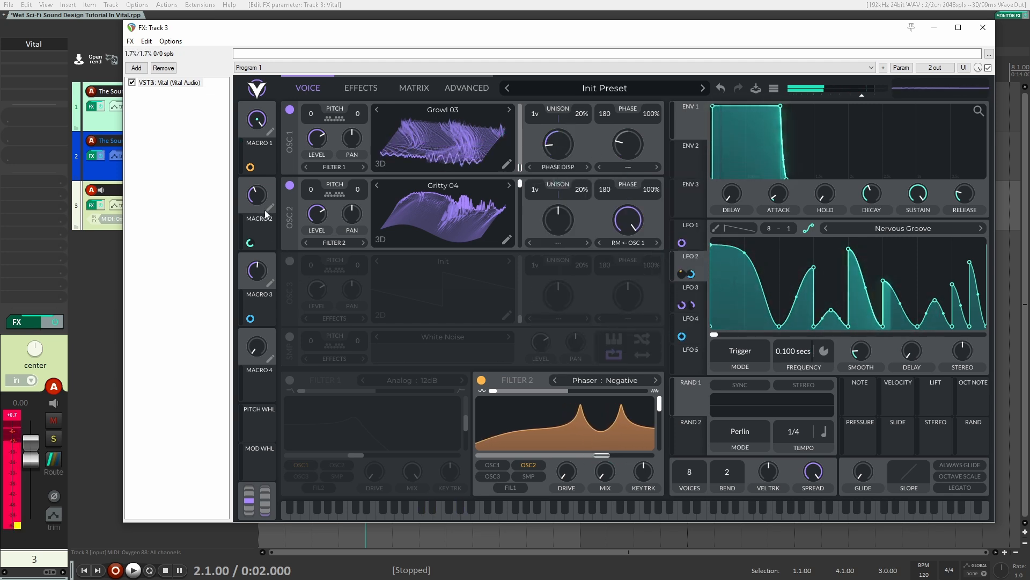
{"action": "mouse_move", "coordinate": [256, 266]}
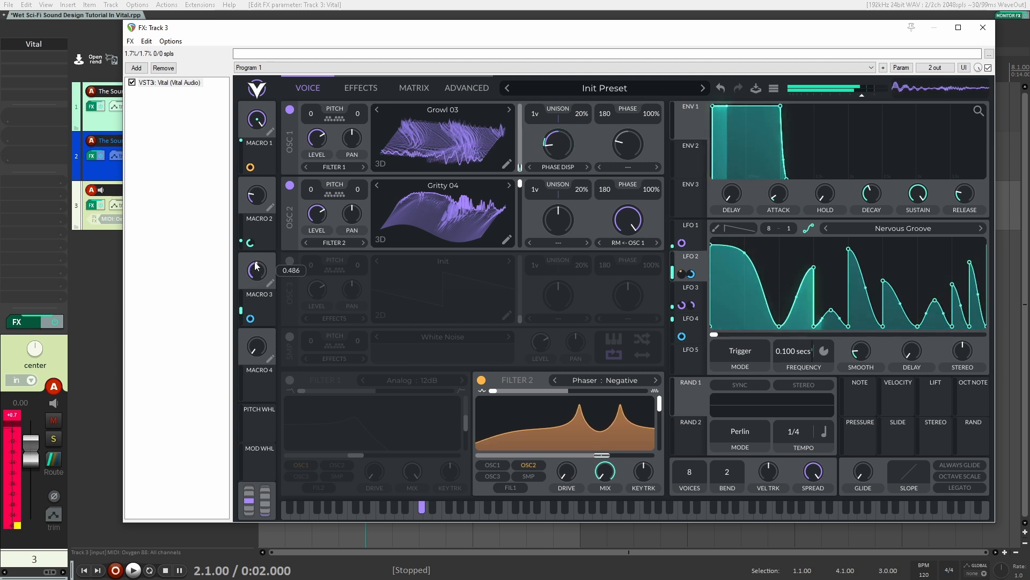
{"action": "mouse_move", "coordinate": [256, 266]}
{"action": "left_mouse_down"}
{"action": "mouse_move", "coordinate": [259, 237]}
{"action": "mouse_move", "coordinate": [257, 294]}
{"action": "mouse_move", "coordinate": [256, 275]}
{"action": "left_mouse_up"}
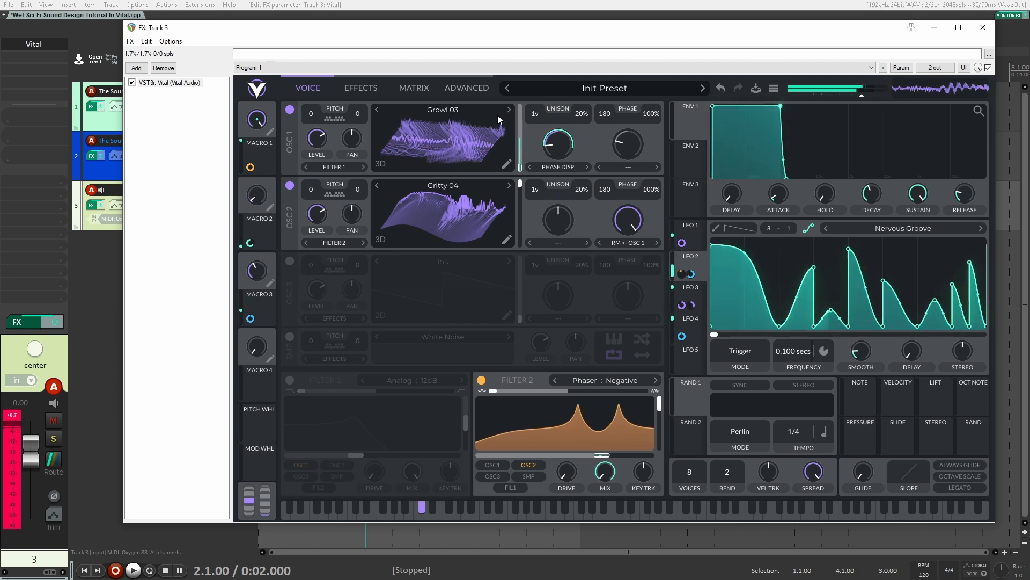
Step: Load the Growl 14 wavetable from the Growls folder into Oscillator 1
{"action": "left_click", "coordinate": [441, 109]}
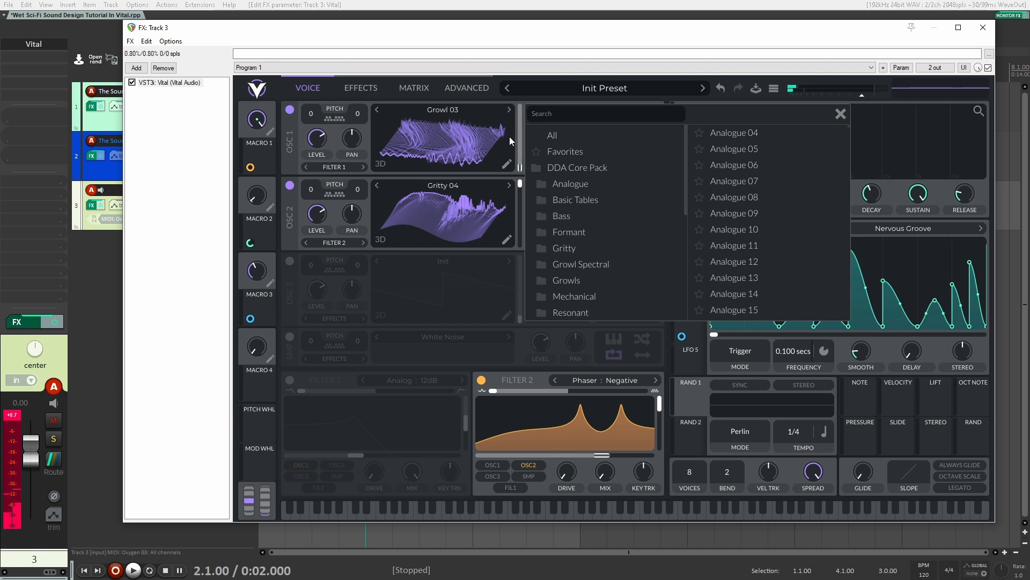
{"action": "scroll", "coordinate": [617, 264], "scroll_direction": "down", "scroll_amount": 1}
{"action": "left_click", "coordinate": [595, 261]}
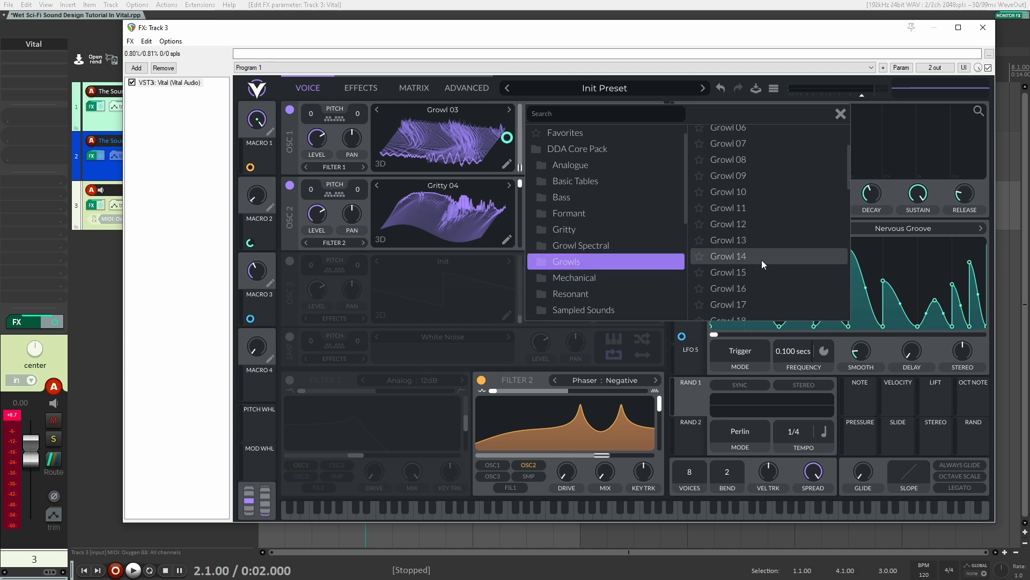
{"action": "left_click", "coordinate": [762, 258]}
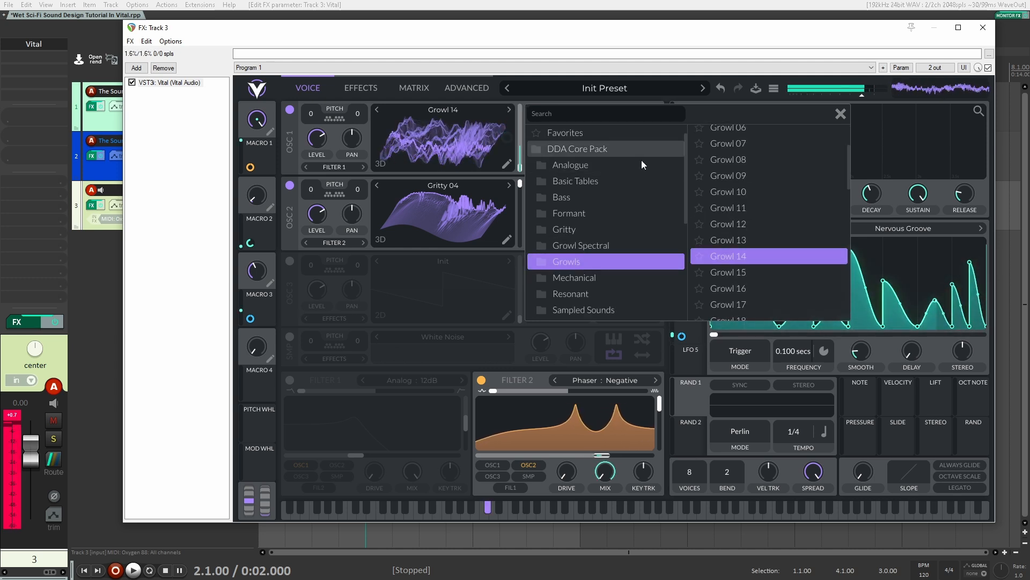
{"action": "left_click", "coordinate": [841, 113]}
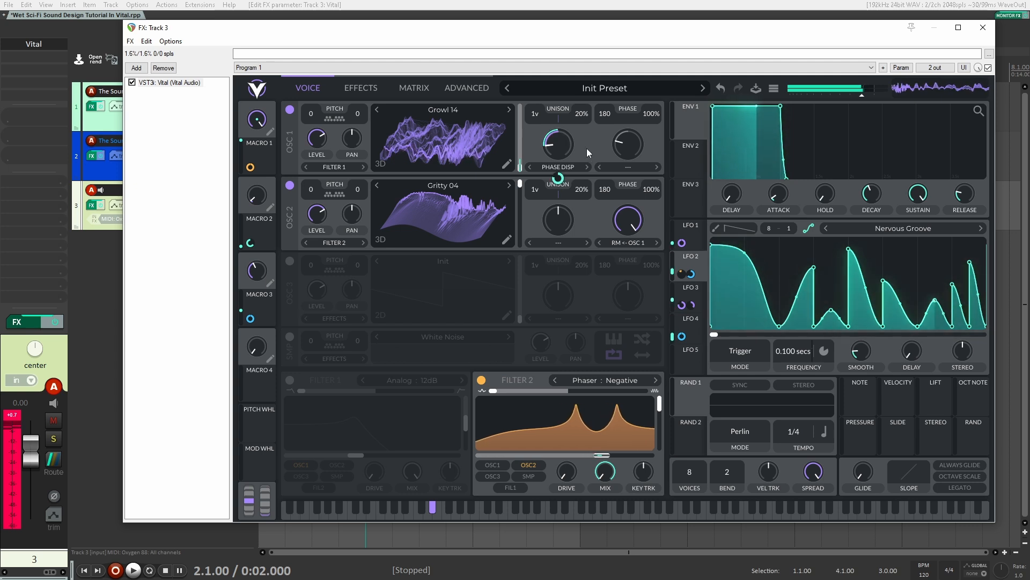
Step: Try Pulse as Oscillator 1's wave morph, and change it to Squeeze
{"action": "left_click", "coordinate": [637, 168]}
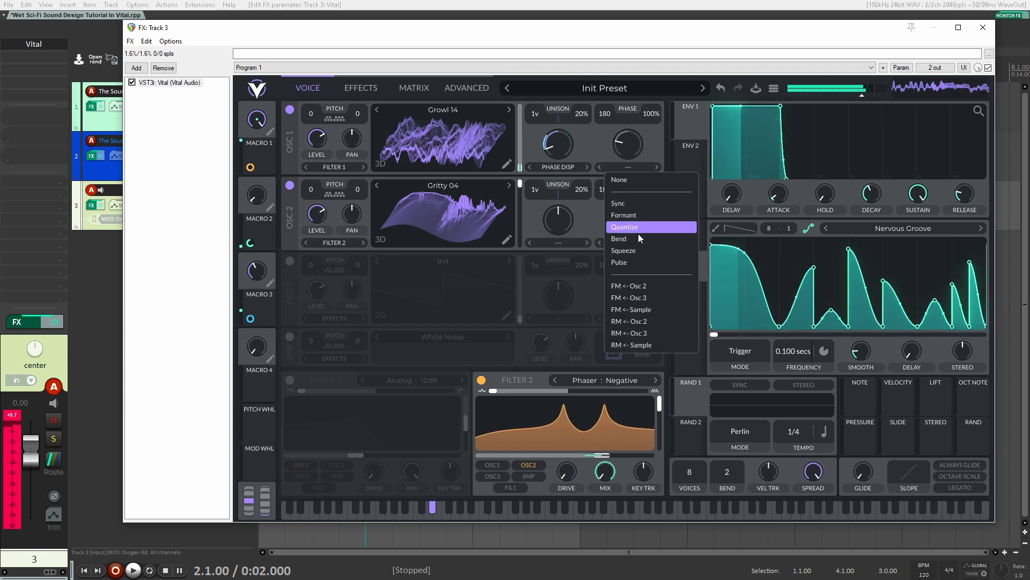
{"action": "left_click", "coordinate": [619, 262]}
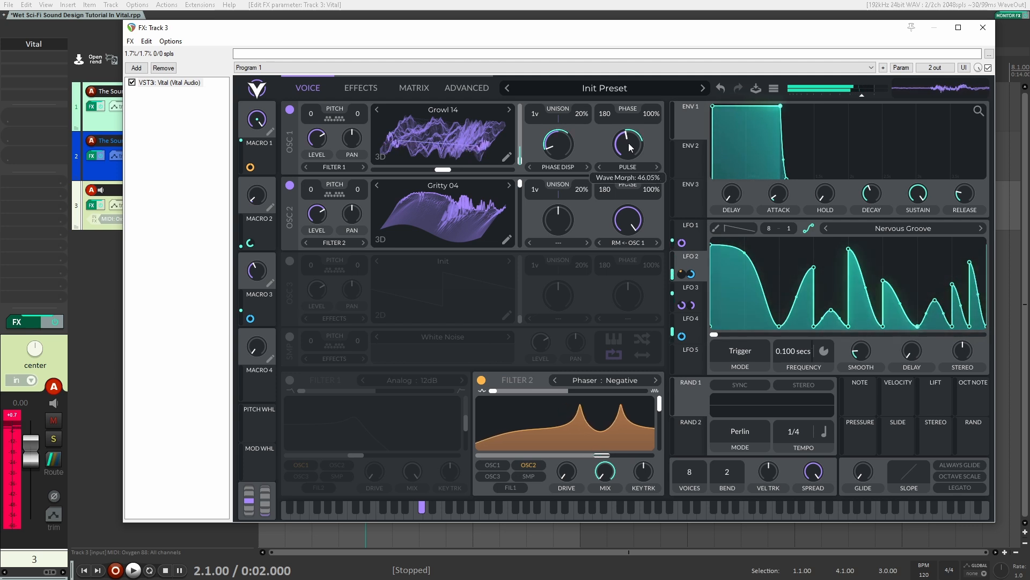
{"action": "left_click", "coordinate": [600, 167]}
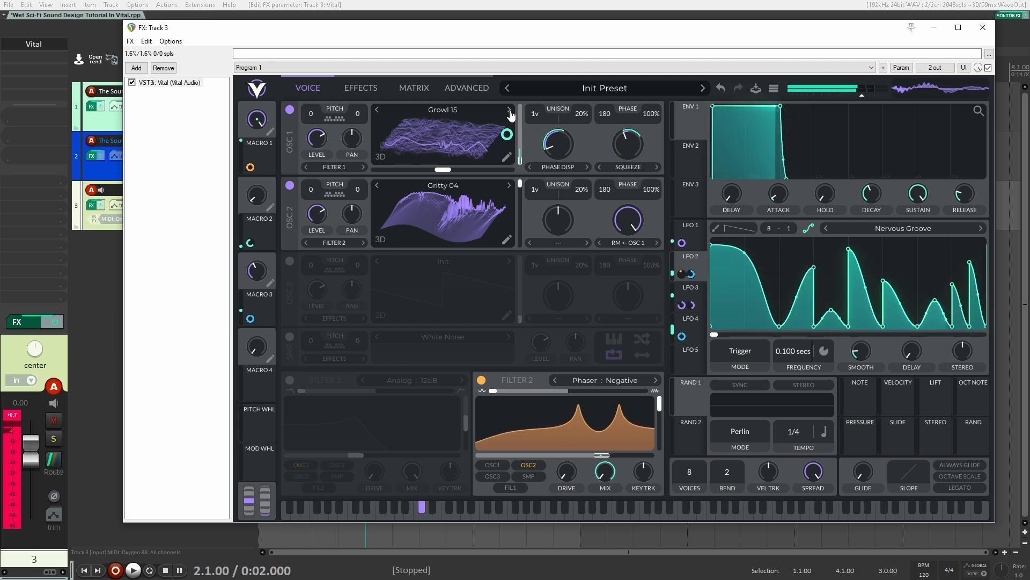
Step: Audition further Growl wavetables and Mechanical 12 in Oscillator 1, and load Sine 08
{"action": "left_click", "coordinate": [509, 110]}
{"action": "left_click", "coordinate": [443, 110]}
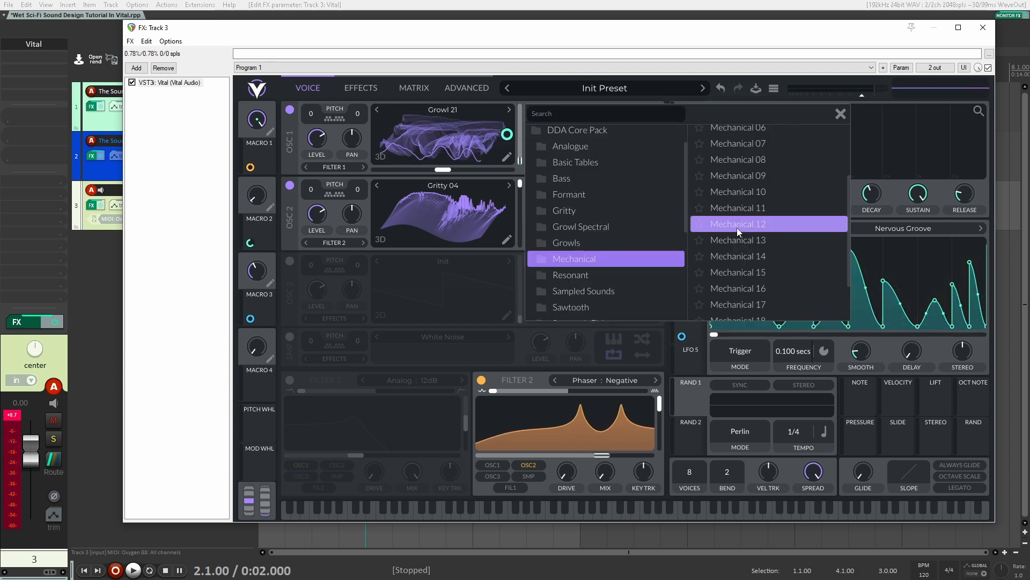
{"action": "left_click", "coordinate": [740, 226]}
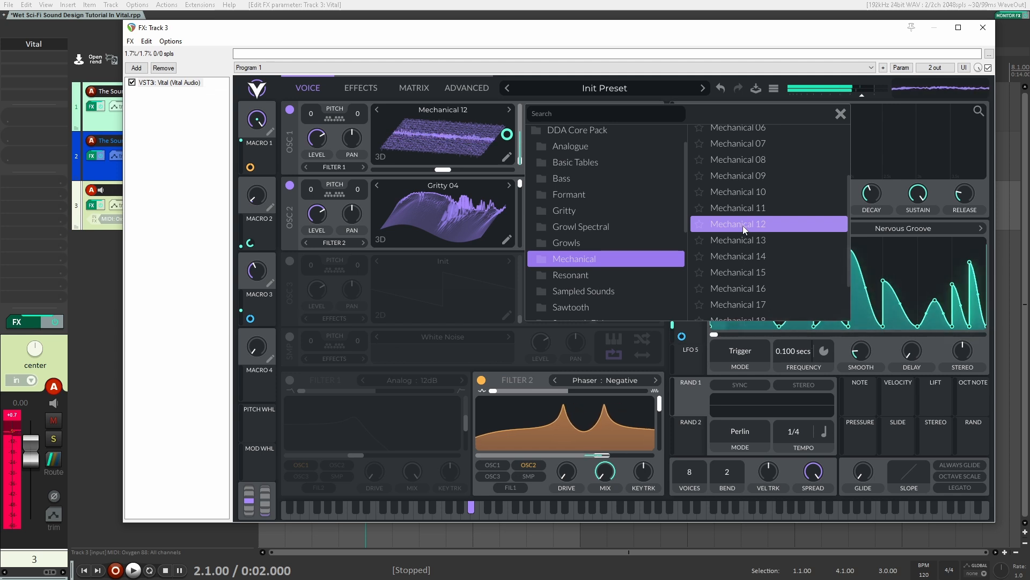
{"action": "scroll", "coordinate": [751, 247], "scroll_direction": "down", "scroll_amount": 3}
{"action": "left_click", "coordinate": [768, 296]}
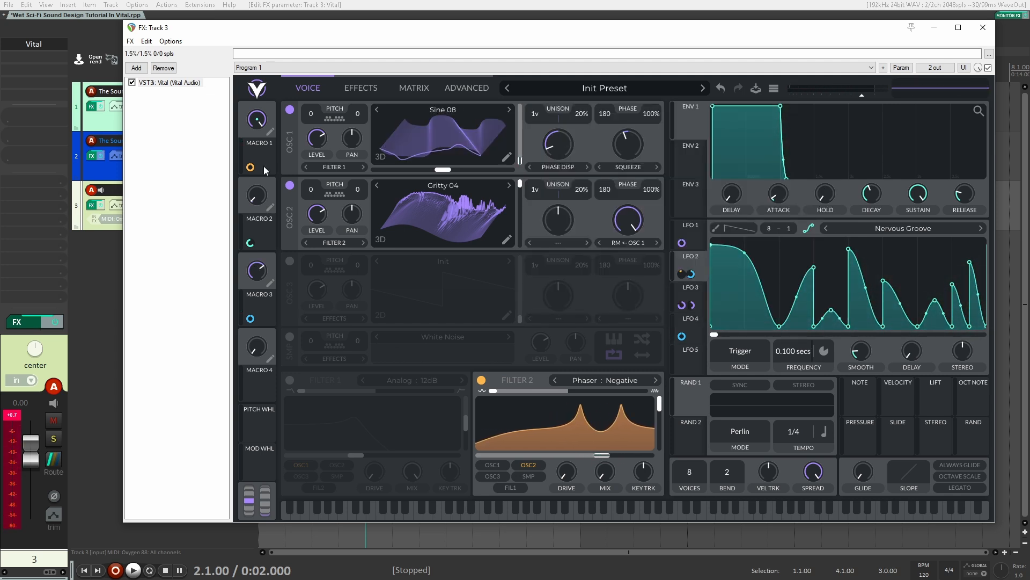